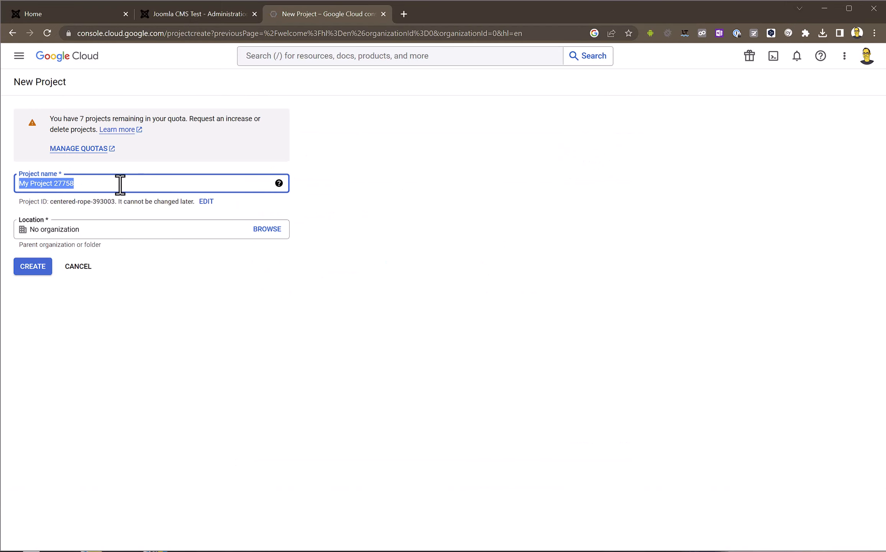
# - Create a Cloud project named 'EG Tutorial Video 2023' and switch to it
pyautogui.write('EG Tutorial Video 2023')
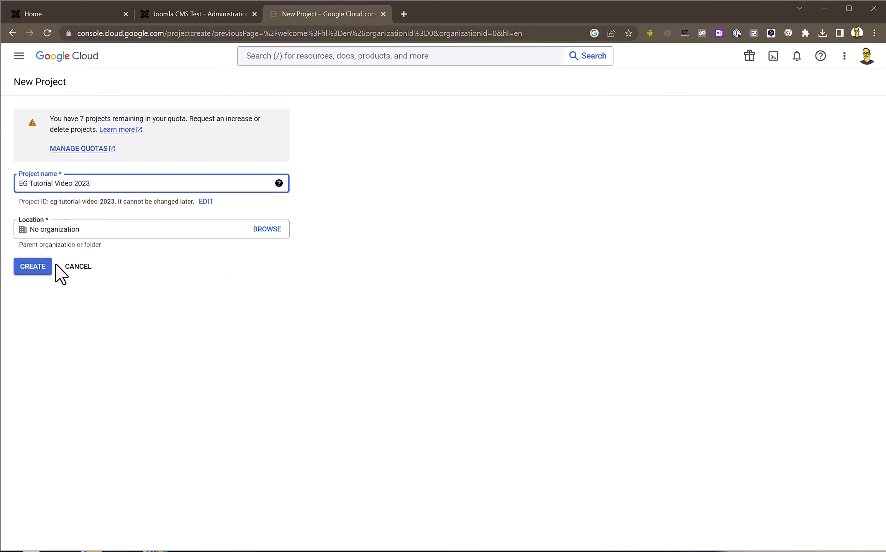
pyautogui.click(38, 268)
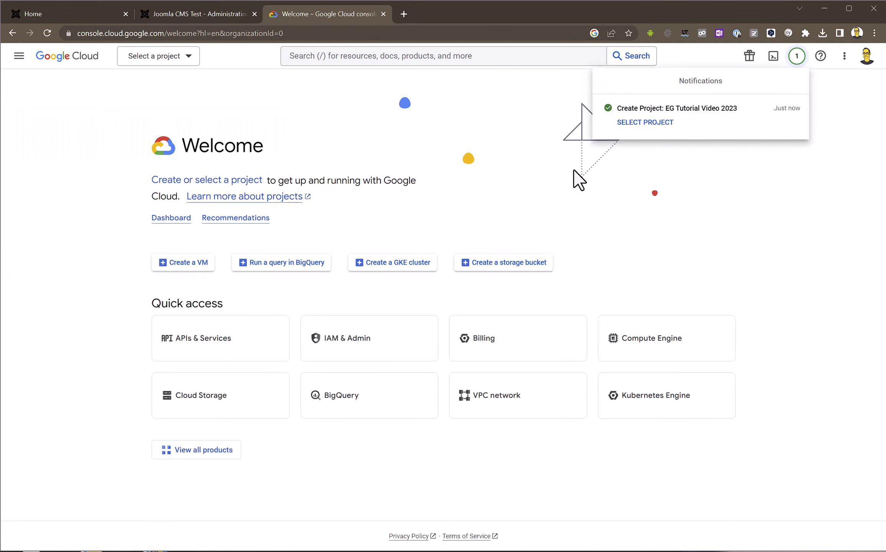
pyautogui.click(644, 122)
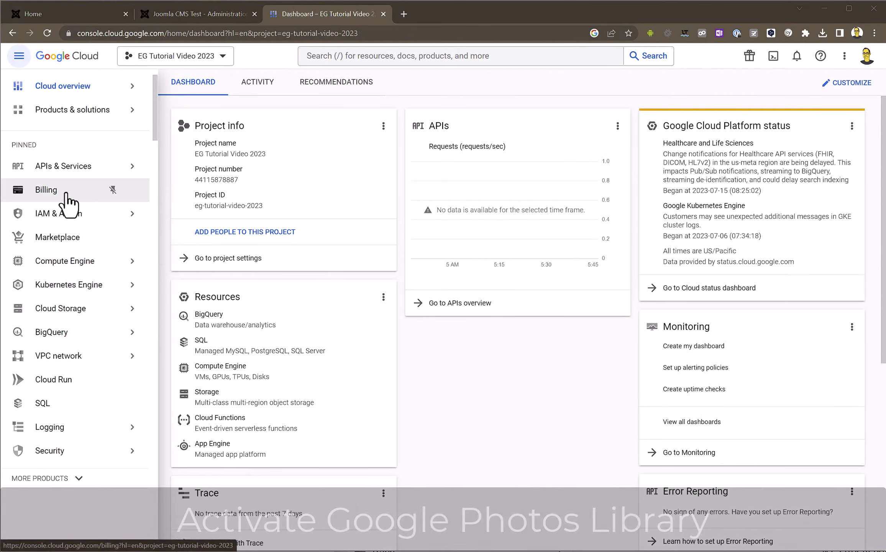
# - Search the API library for 'Photos' and enable the Photos Library API
pyautogui.moveTo(83, 171)
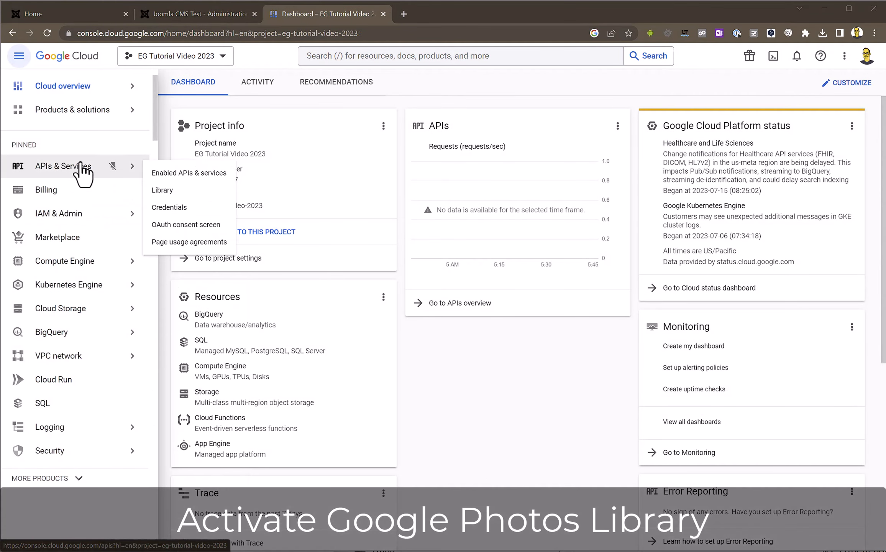
pyautogui.click(177, 194)
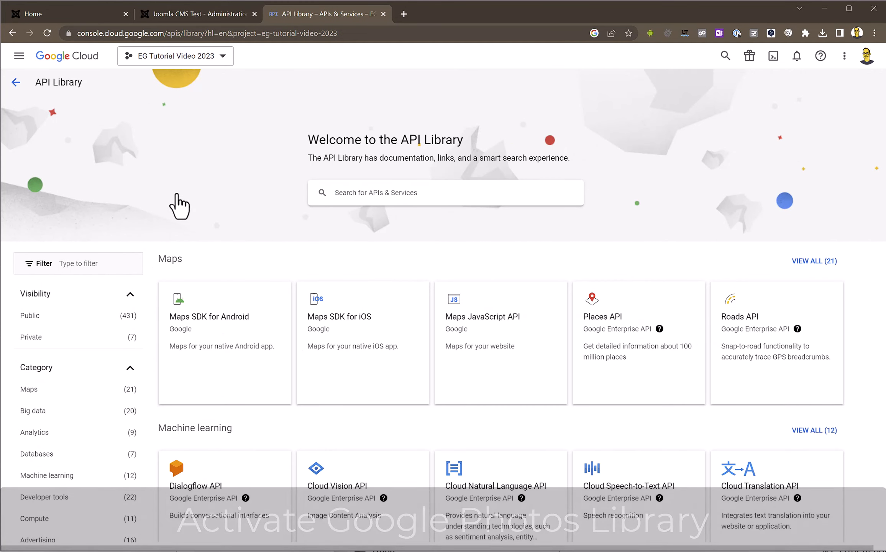
pyautogui.click(367, 196)
pyautogui.write('P')
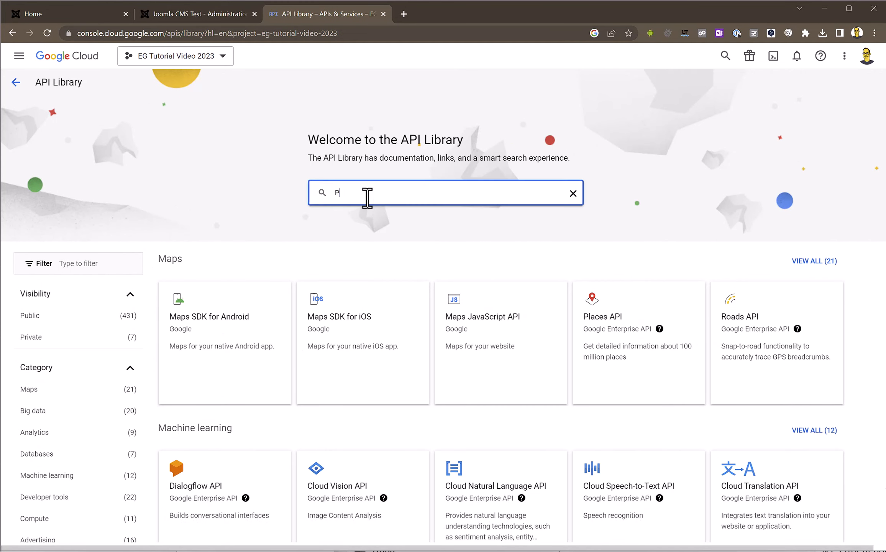
pyautogui.write('hotos')
pyautogui.press('Return')
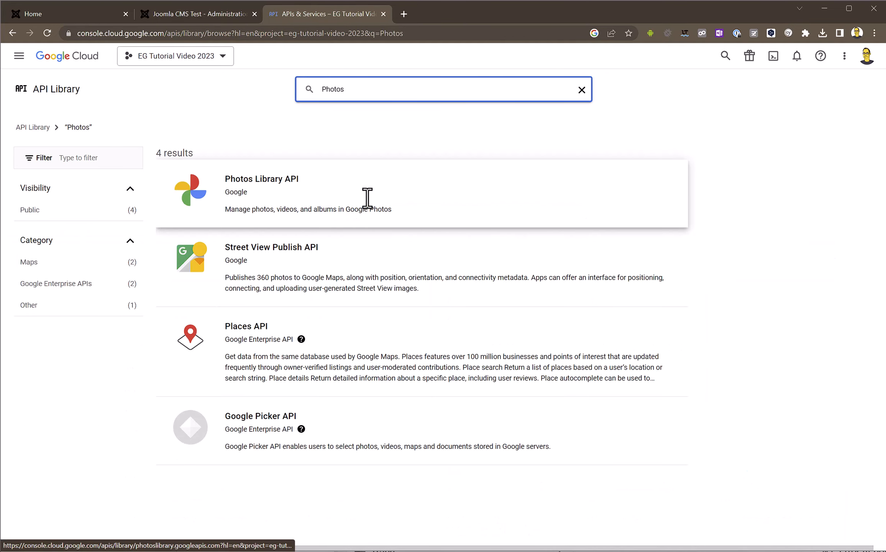
pyautogui.click(279, 197)
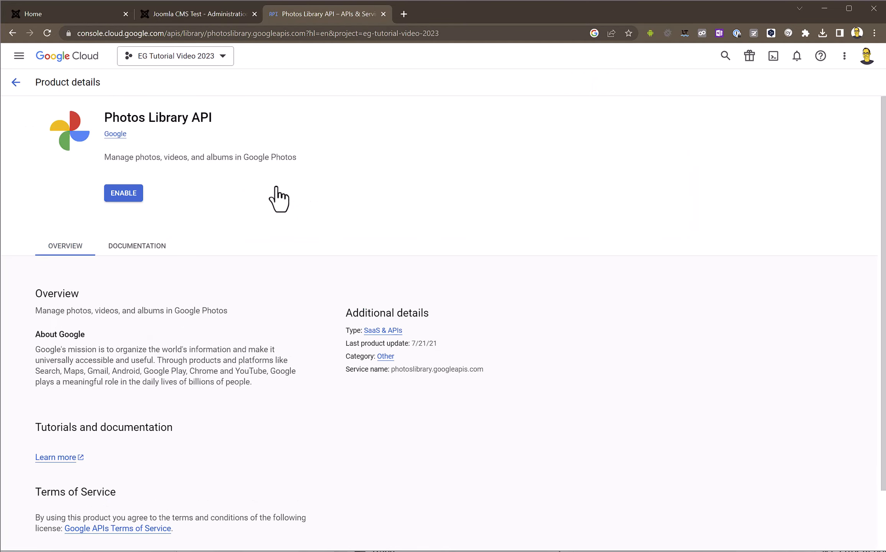
pyautogui.click(116, 197)
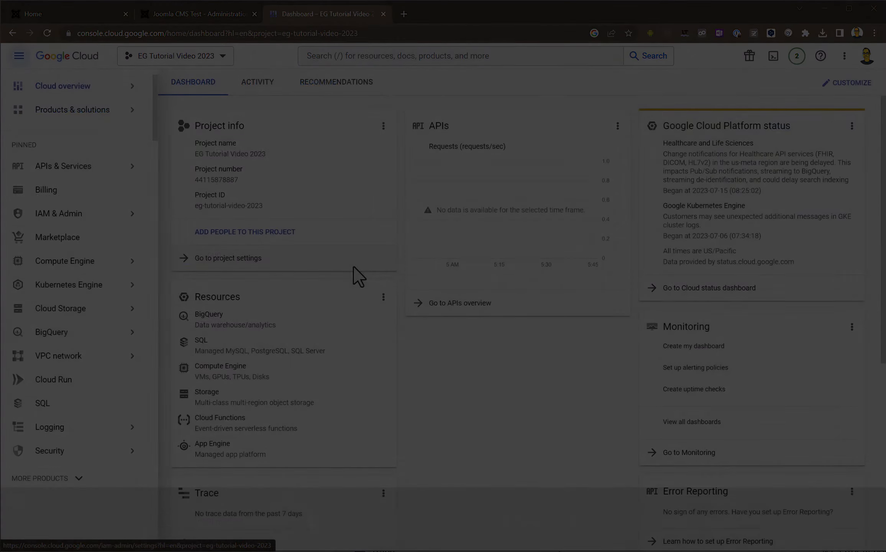
# - Start an External consent app named 'EG Tutorial Video 2023' with the account's support email
pyautogui.moveTo(82, 171)
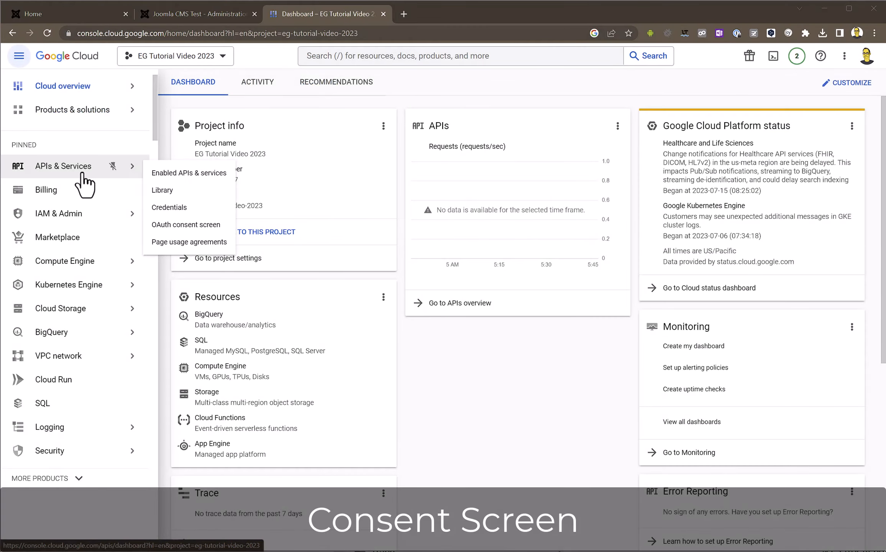
pyautogui.click(177, 226)
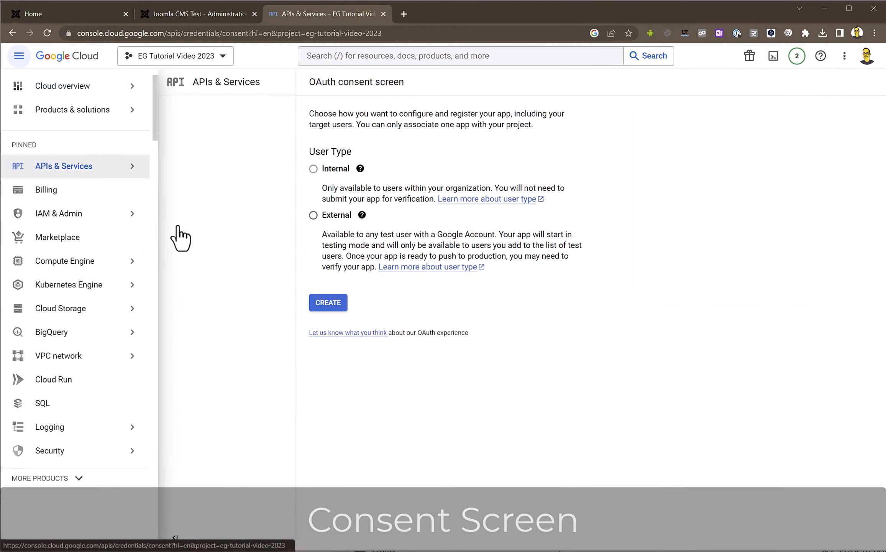
pyautogui.click(176, 219)
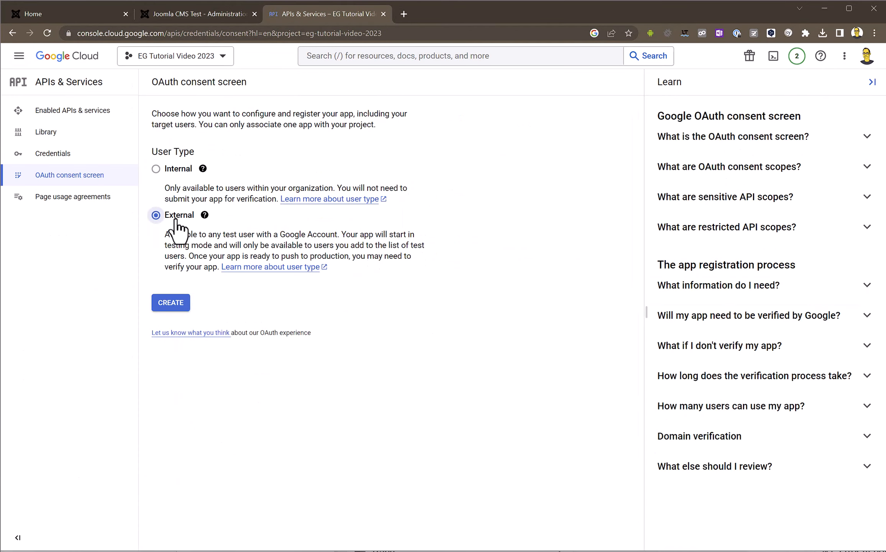
pyautogui.click(171, 305)
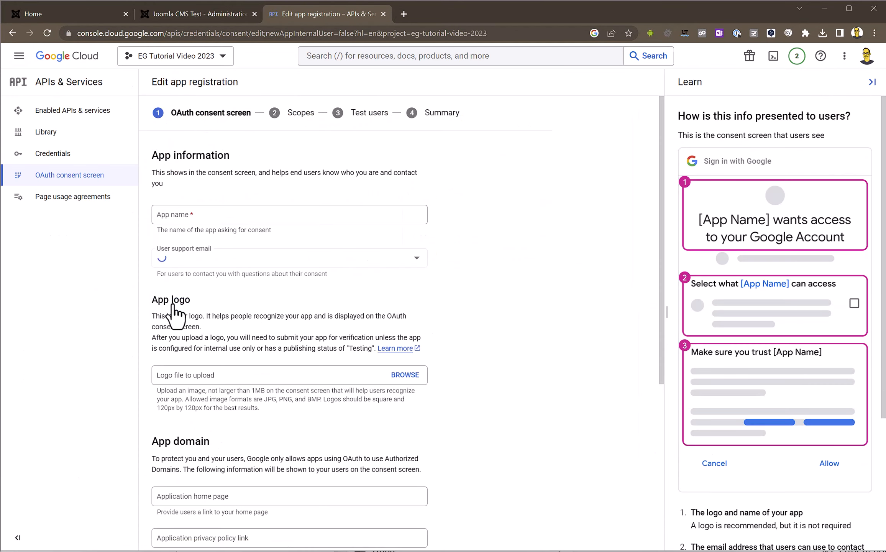
pyautogui.click(179, 220)
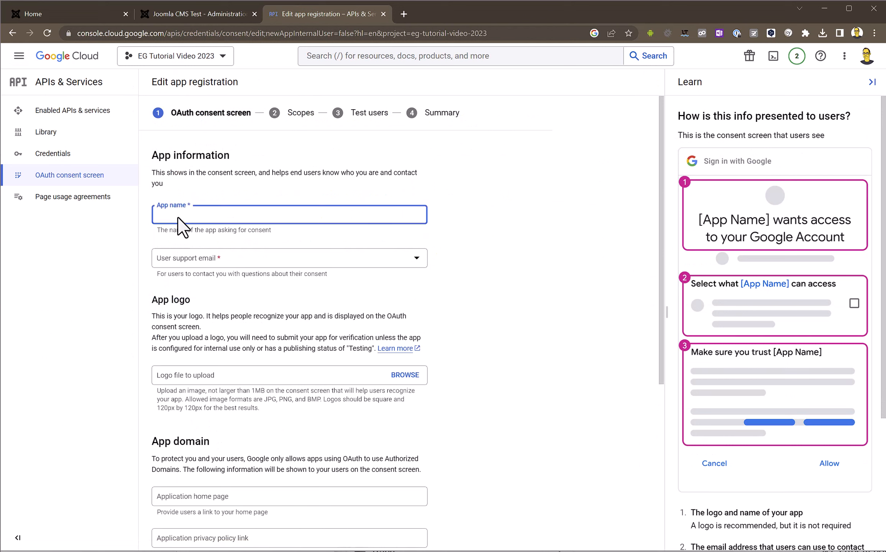
pyautogui.write('EG Tutorial Video 2023')
pyautogui.click(185, 260)
pyautogui.click(197, 267)
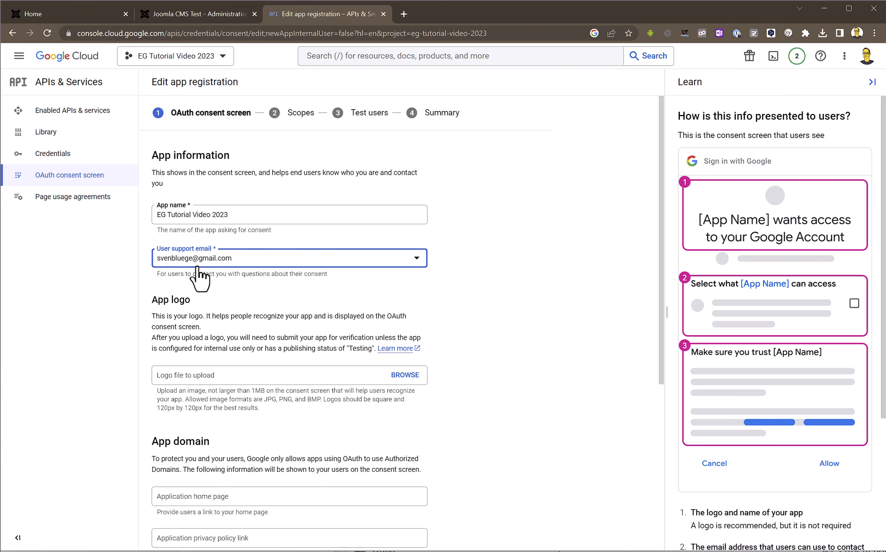
pyautogui.scroll(-3, 494, 378)
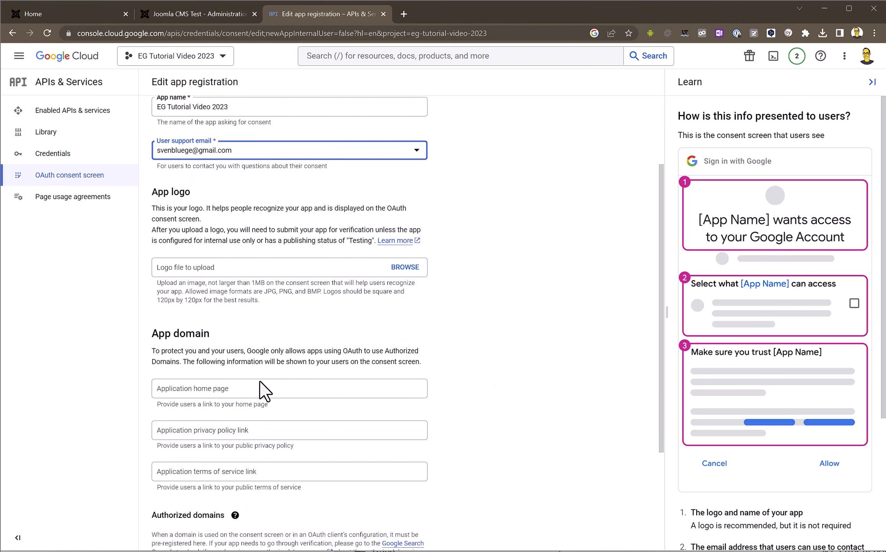
pyautogui.click(259, 390)
pyautogui.write('h')
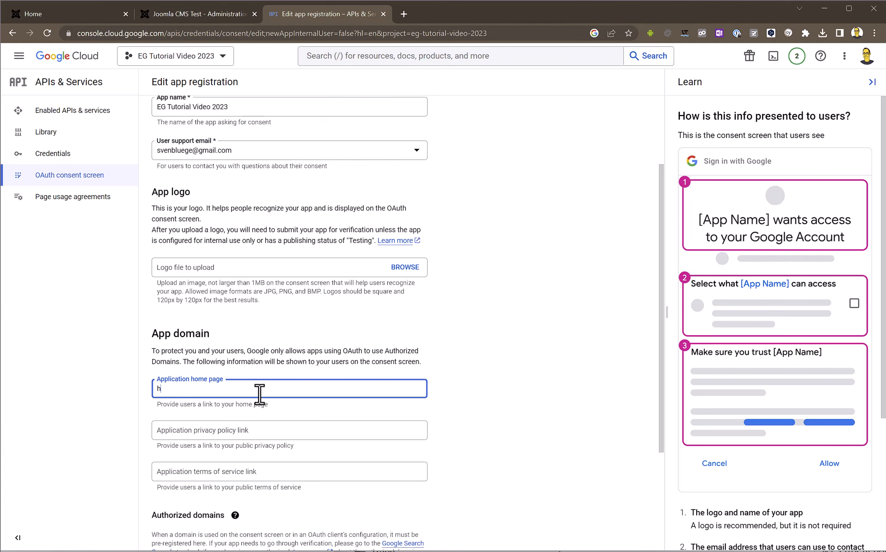
pyautogui.write('ttps://eg.io')
pyautogui.scroll(-4, 259, 394)
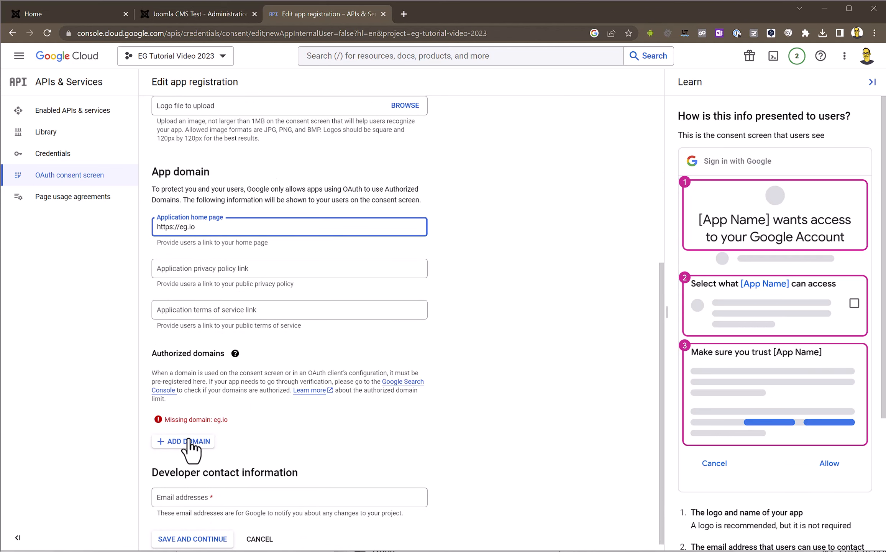
pyautogui.click(188, 441)
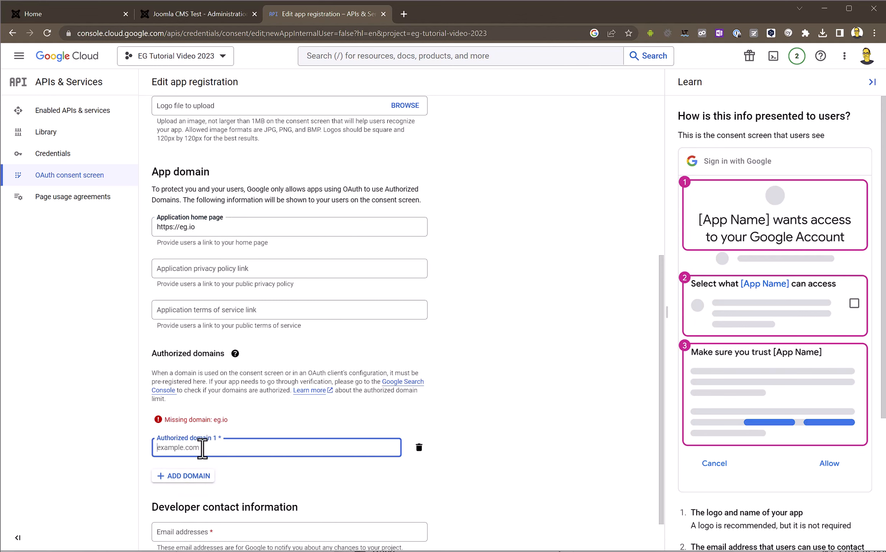
pyautogui.write('eg.io')
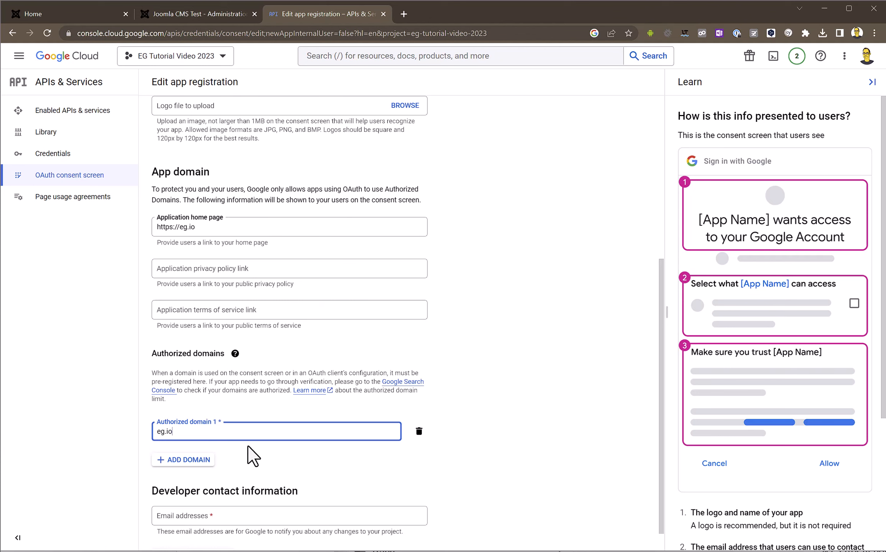
pyautogui.scroll(-1, 521, 426)
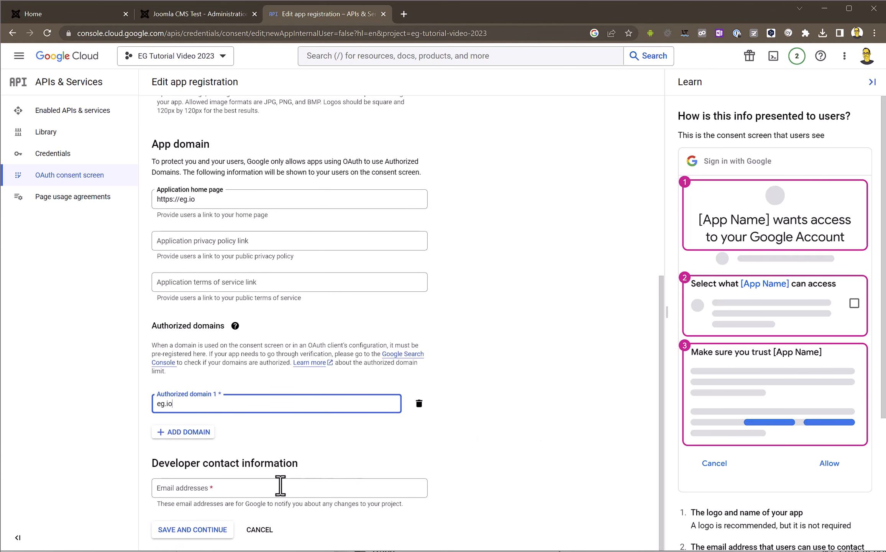
pyautogui.click(266, 488)
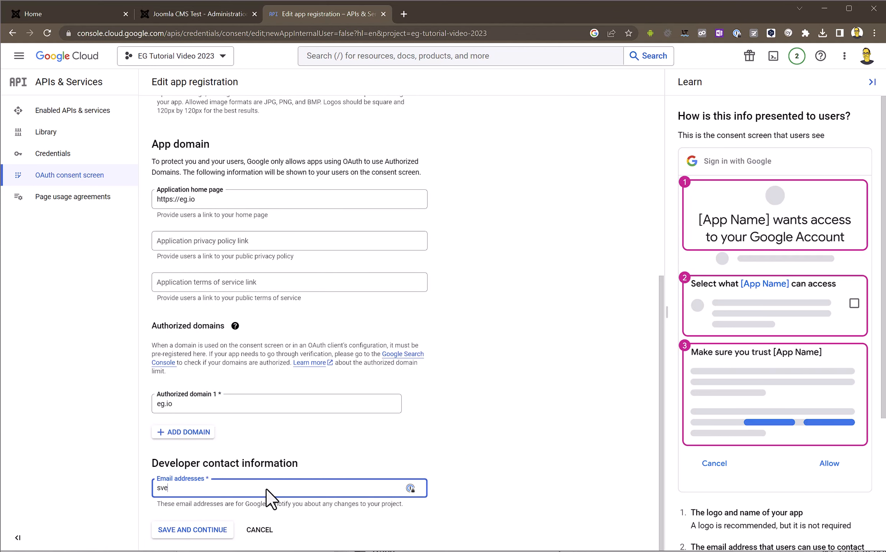
pyautogui.click(215, 530)
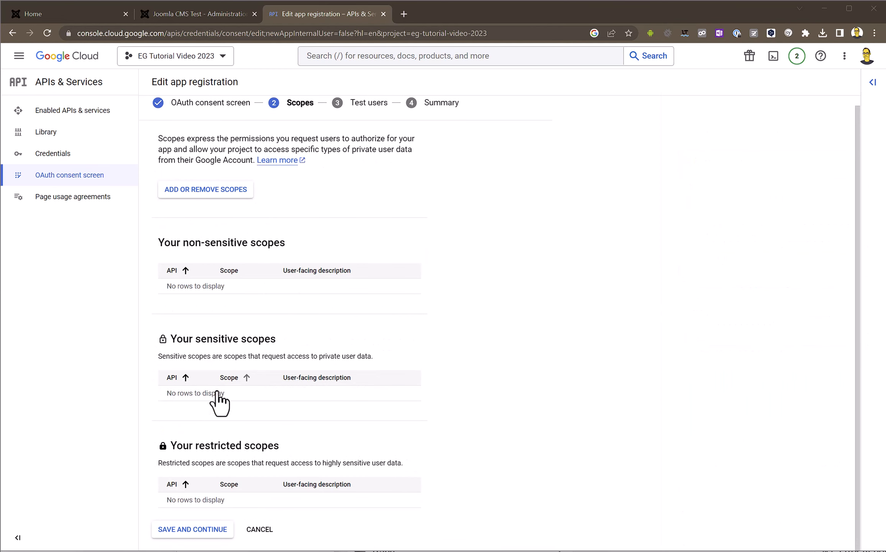
# - Skip the Scopes and Test users steps, review the summary, and return to the overview
pyautogui.click(188, 533)
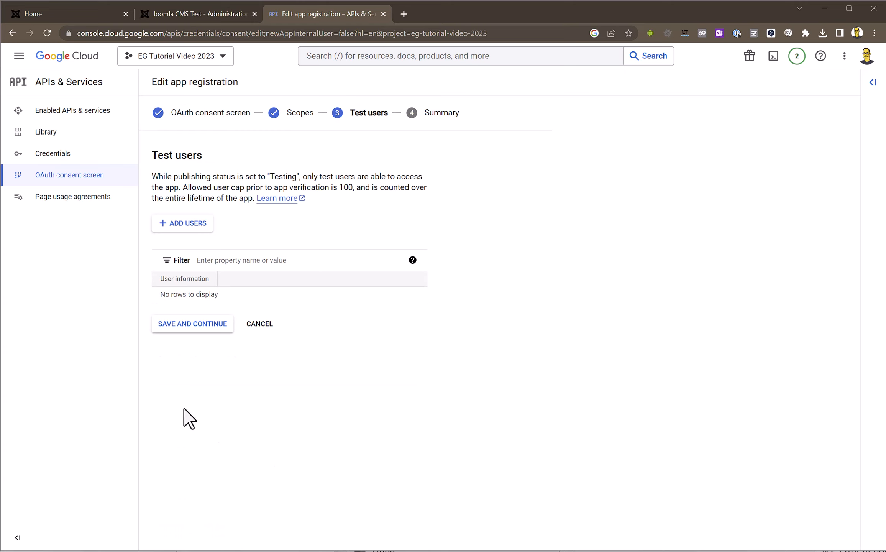
pyautogui.click(182, 329)
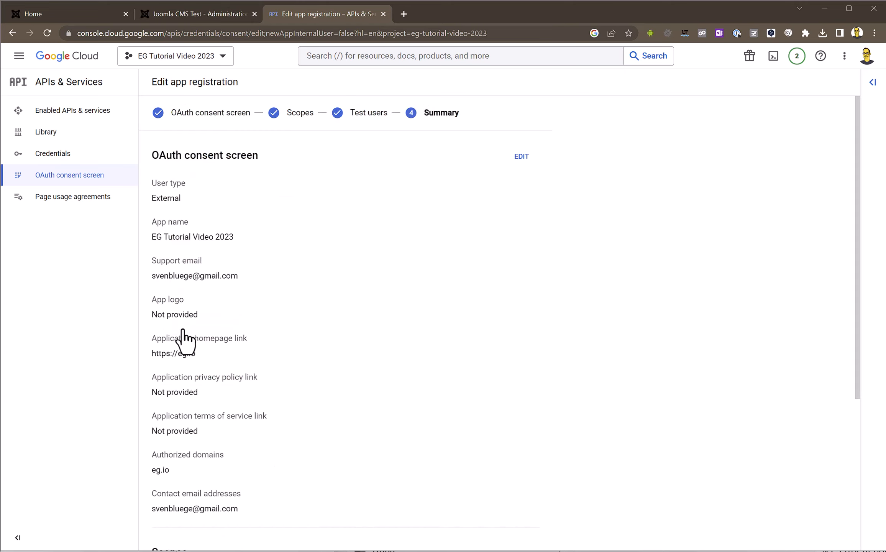
pyautogui.scroll(-4, 326, 314)
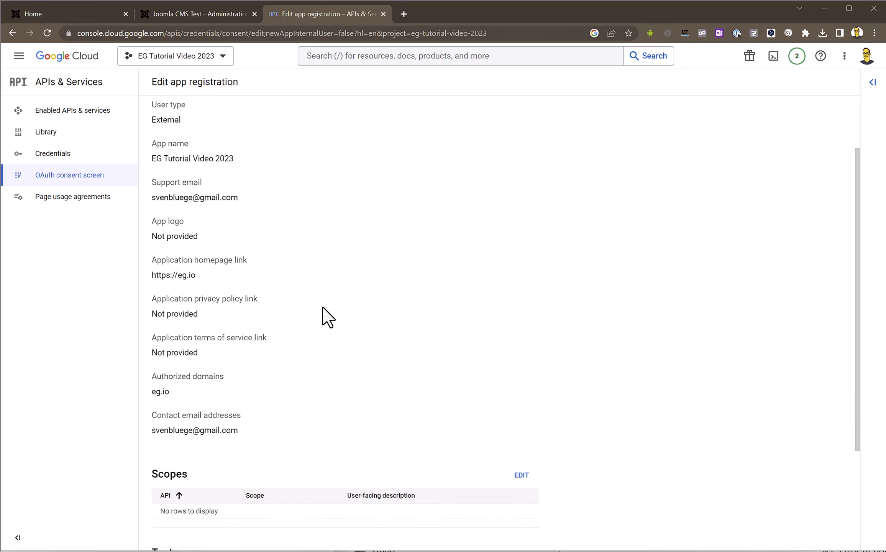
pyautogui.scroll(-2, 322, 314)
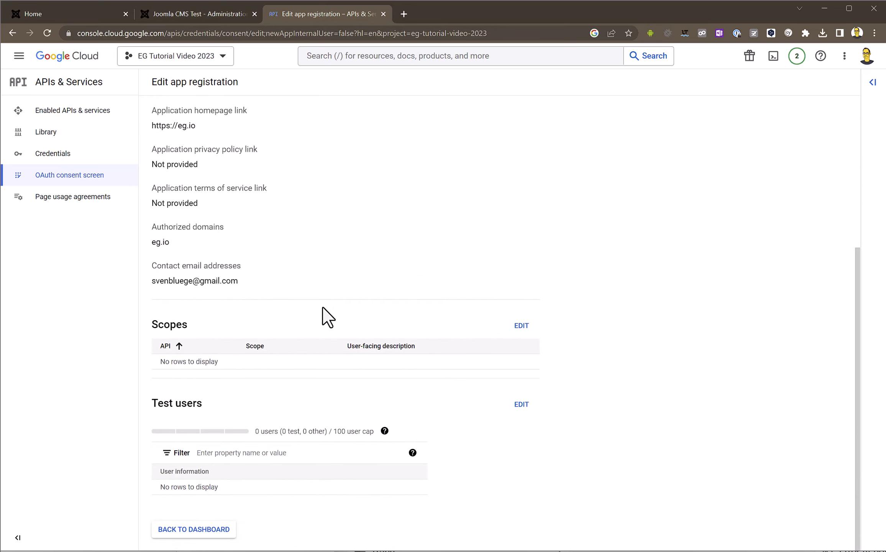
pyautogui.click(226, 529)
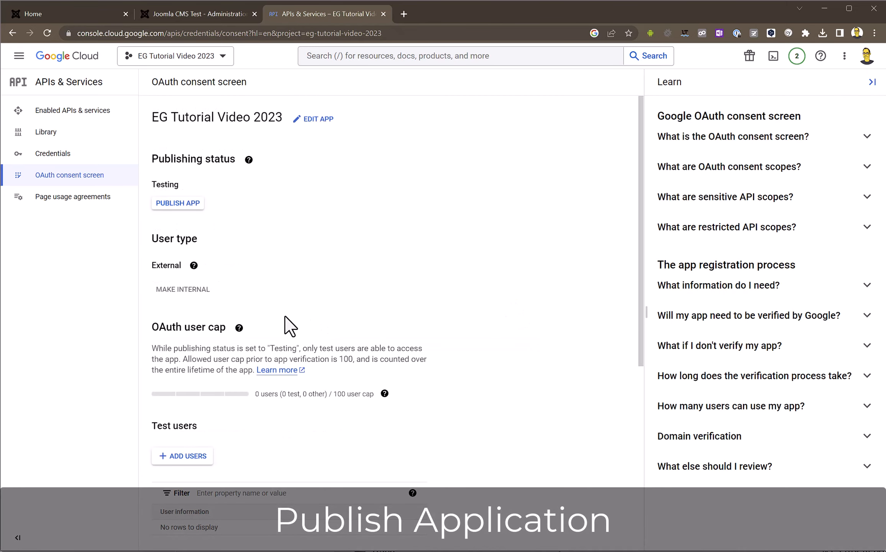
pyautogui.click(190, 205)
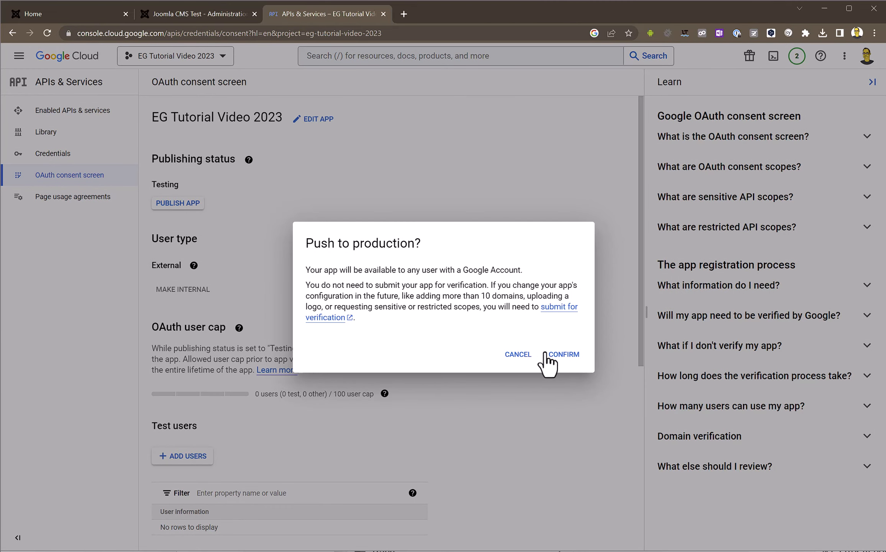
pyautogui.click(570, 362)
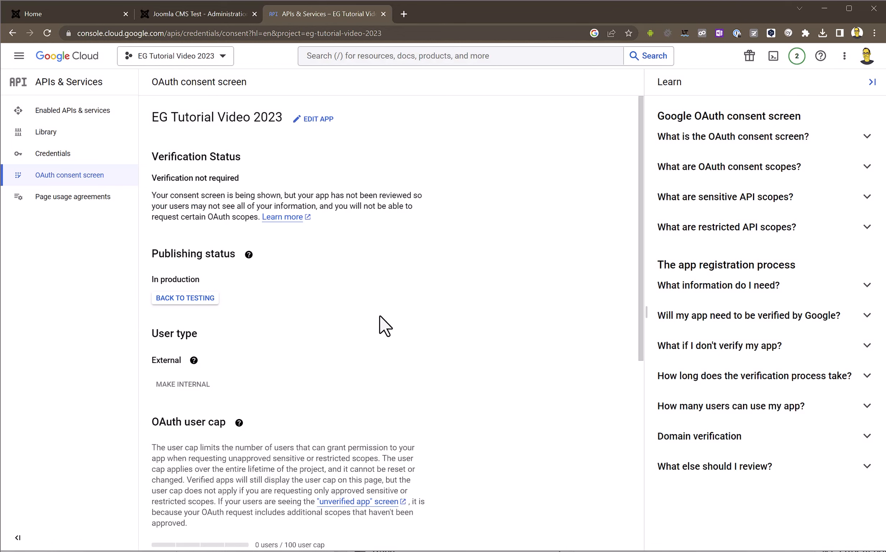
pyautogui.scroll(-6, 379, 316)
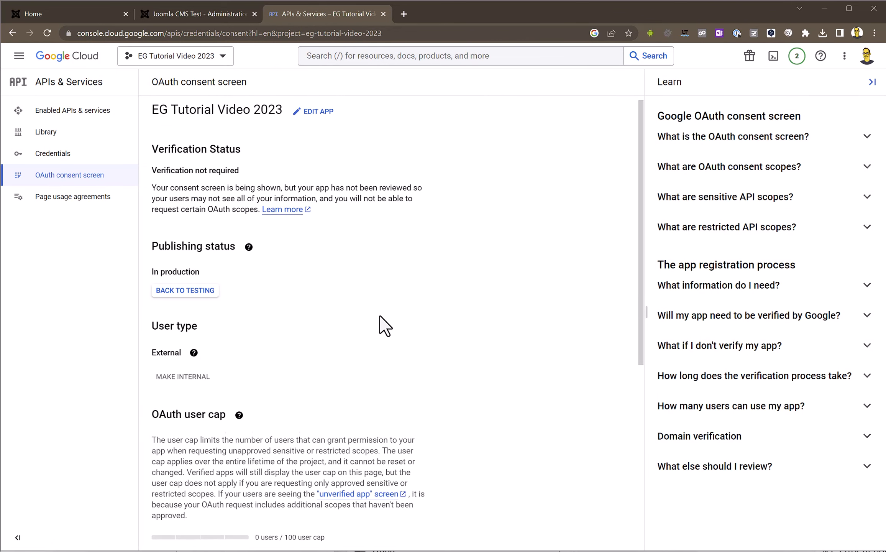
pyautogui.scroll(-2, 379, 314)
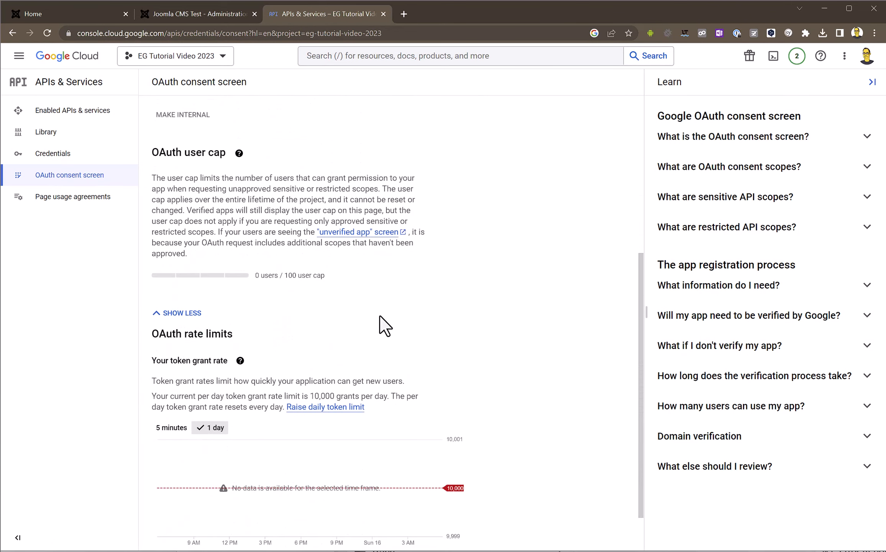
pyautogui.scroll(1, 379, 314)
pyautogui.moveTo(284, 273); pyautogui.dragTo(326, 276)
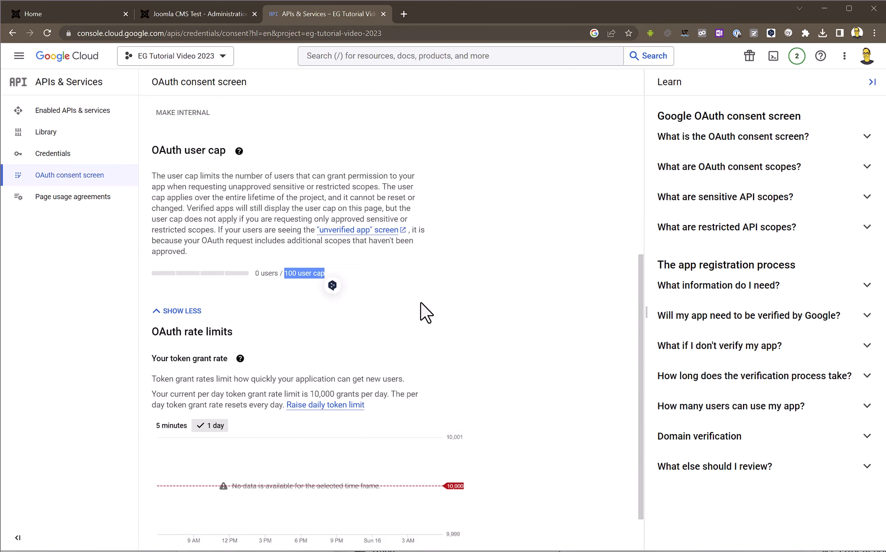
pyautogui.scroll(-1, 420, 303)
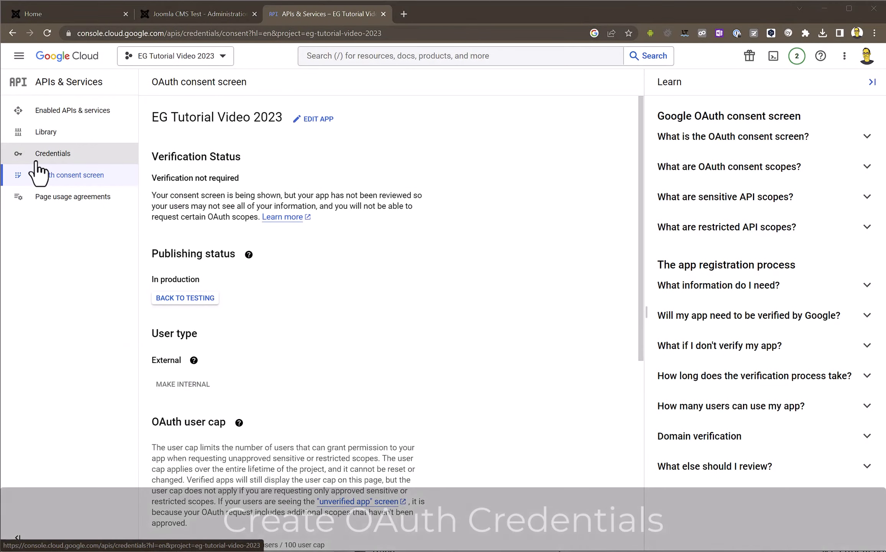
pyautogui.click(53, 157)
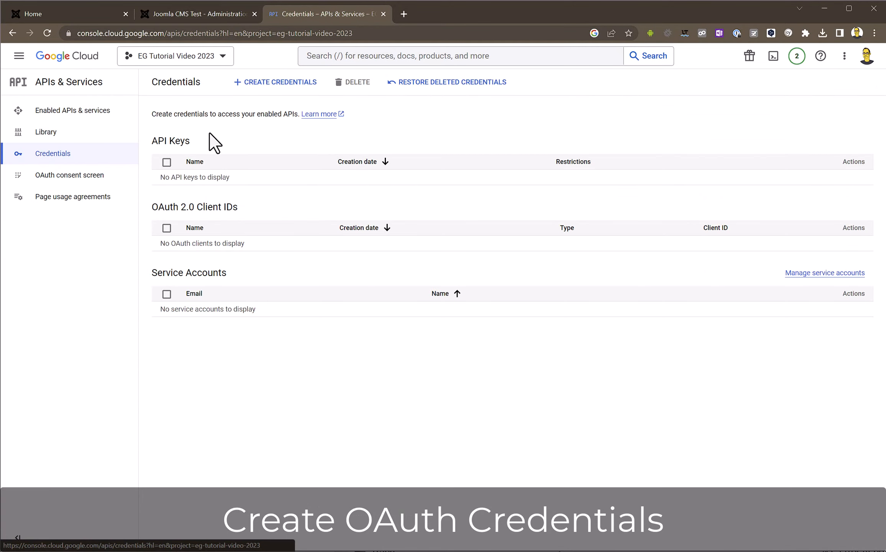
pyautogui.click(264, 90)
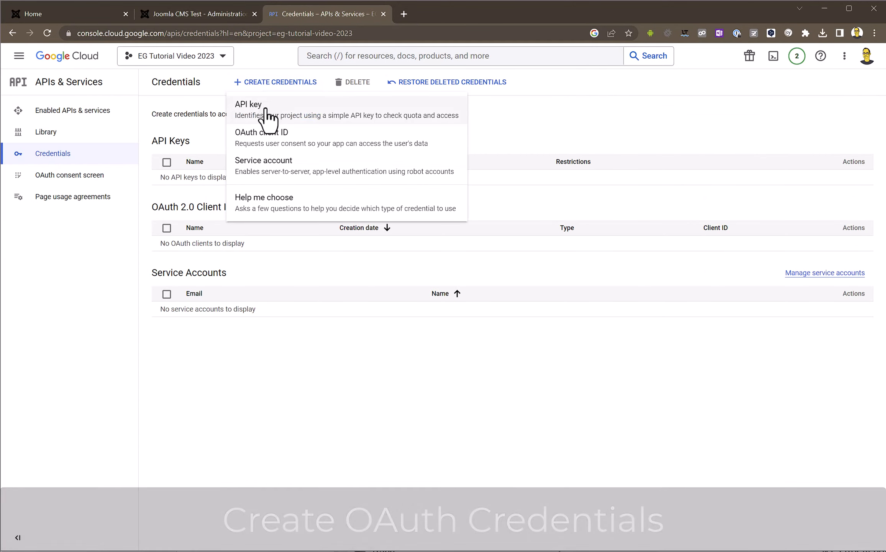
pyautogui.click(268, 139)
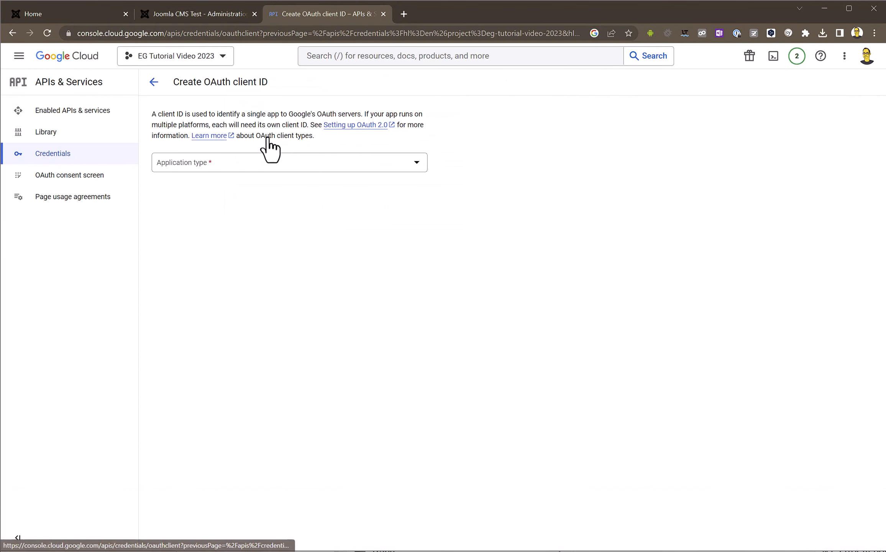
pyautogui.click(263, 166)
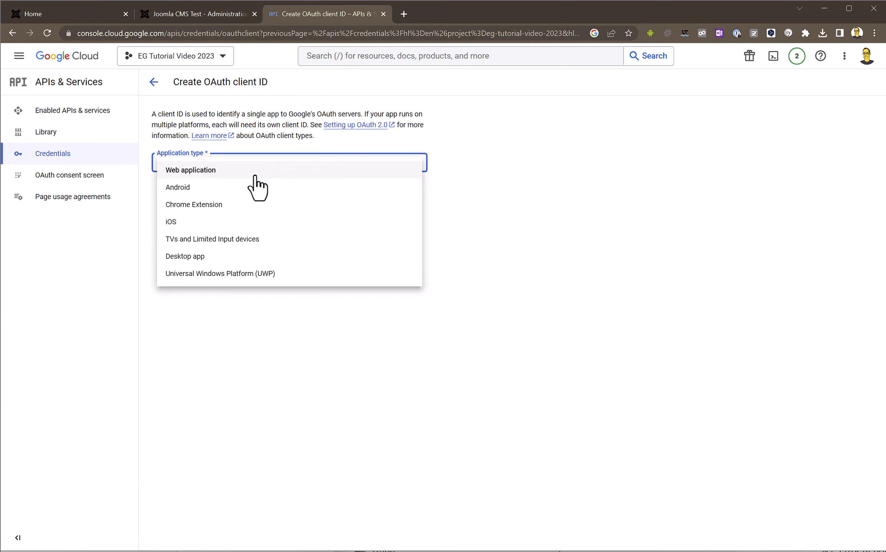
pyautogui.click(268, 175)
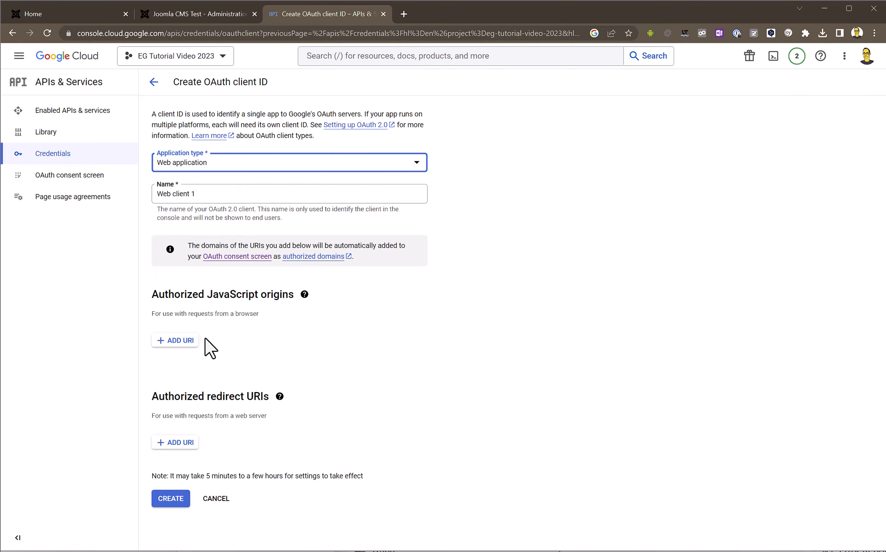
pyautogui.click(177, 340)
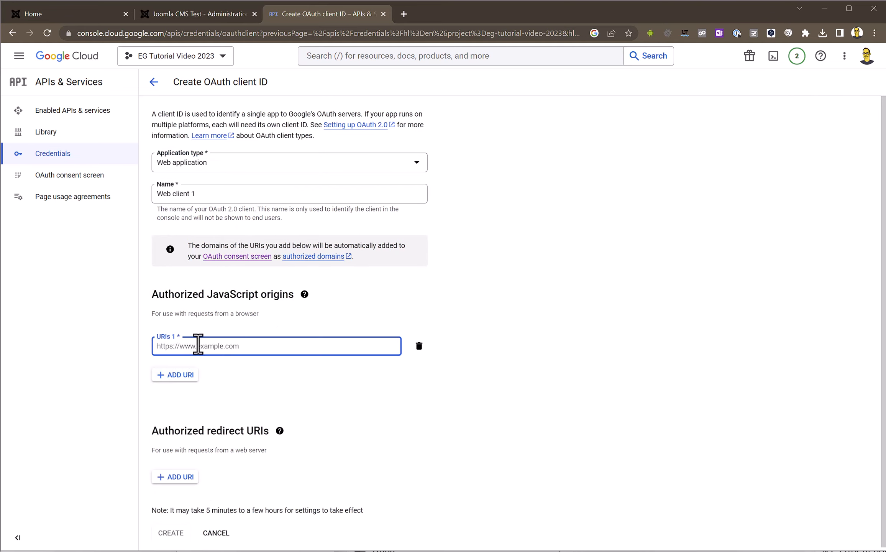
pyautogui.write('https://eg.io')
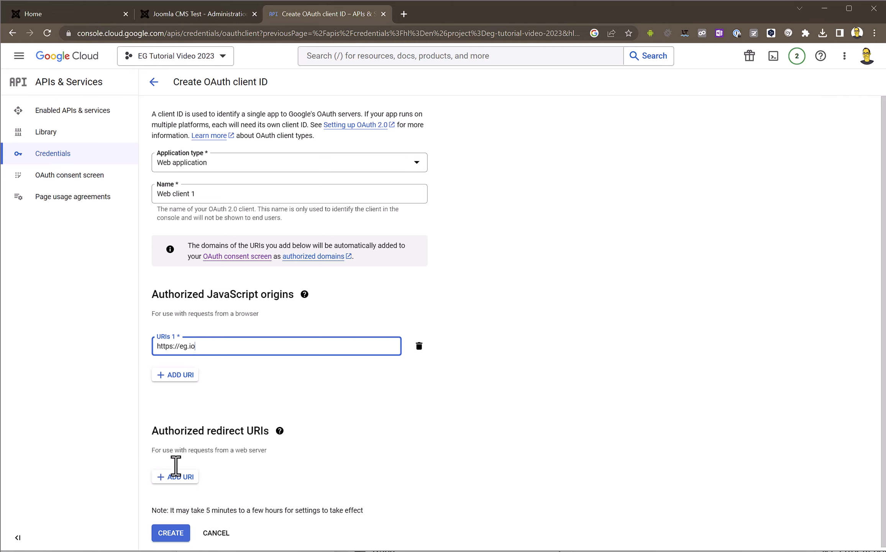
pyautogui.click(169, 535)
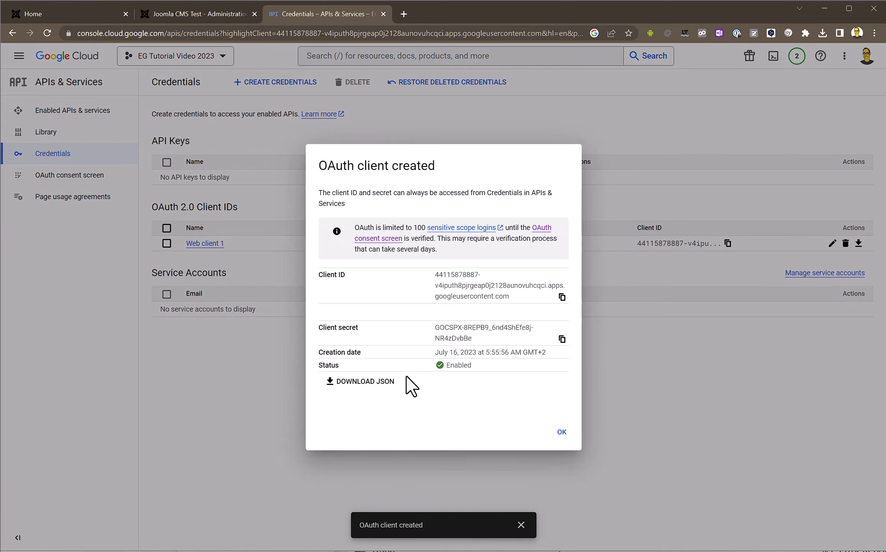
pyautogui.click(368, 383)
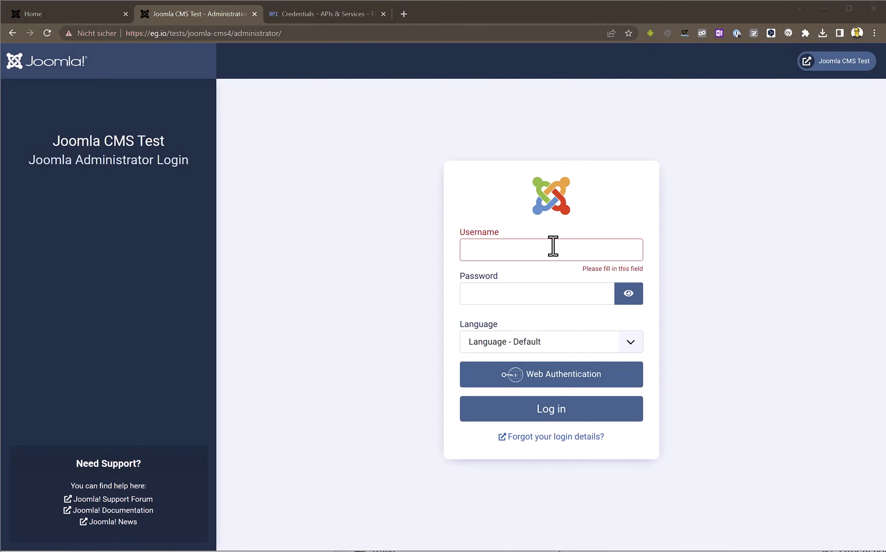
# - Log in to the Joomla administrator with the admin username and open the Event Gallery component
pyautogui.click(542, 250)
pyautogui.write('admin')
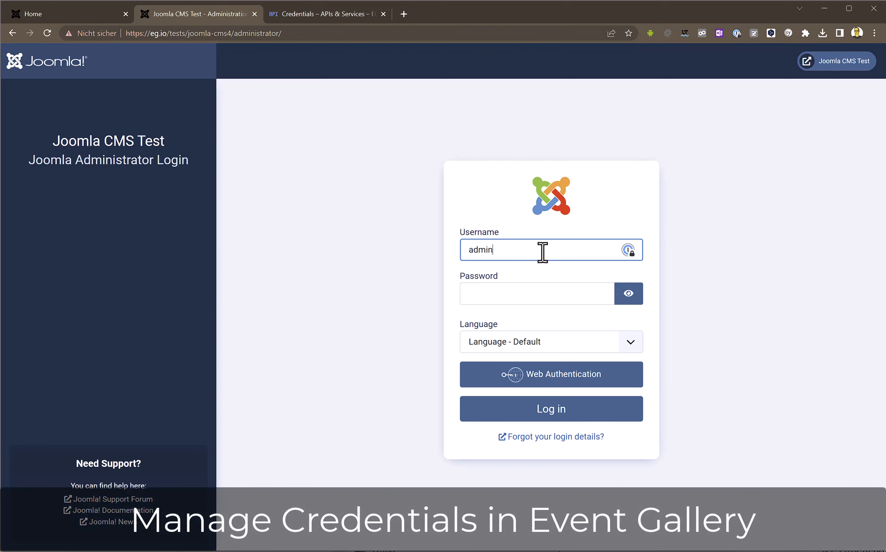
pyautogui.press('Tab')
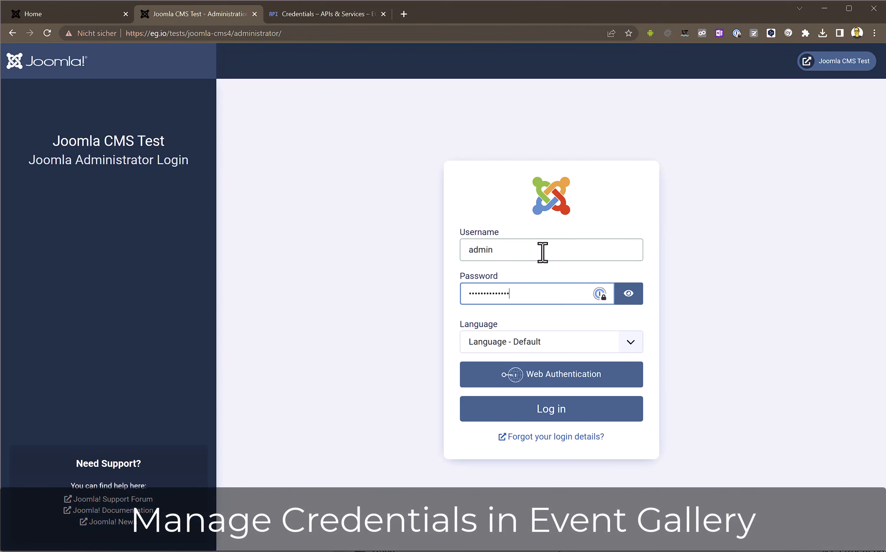
pyautogui.click(554, 414)
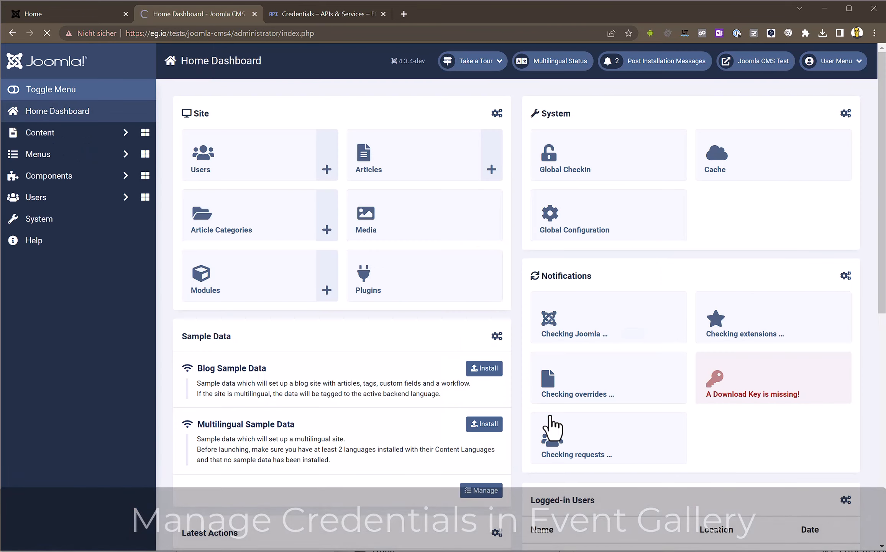
pyautogui.click(76, 177)
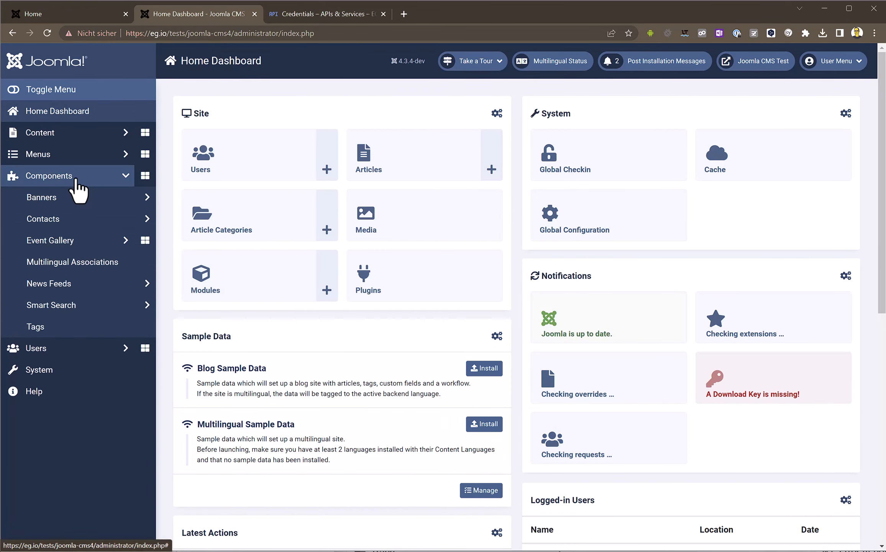
pyautogui.click(145, 241)
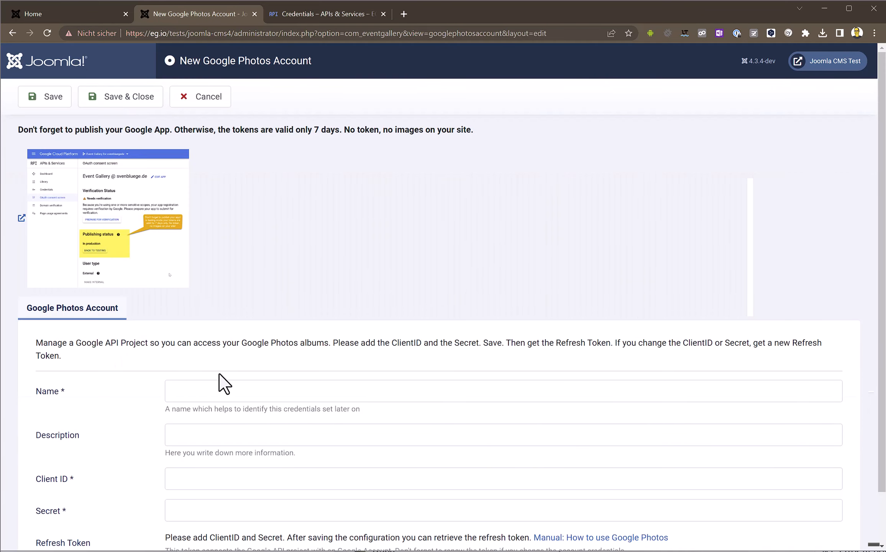
# - Save a Google Photos account 'Tutorial Credentials' with the pasted client ID and secret
pyautogui.click(219, 391)
pyautogui.write('Tutorial Credentials')
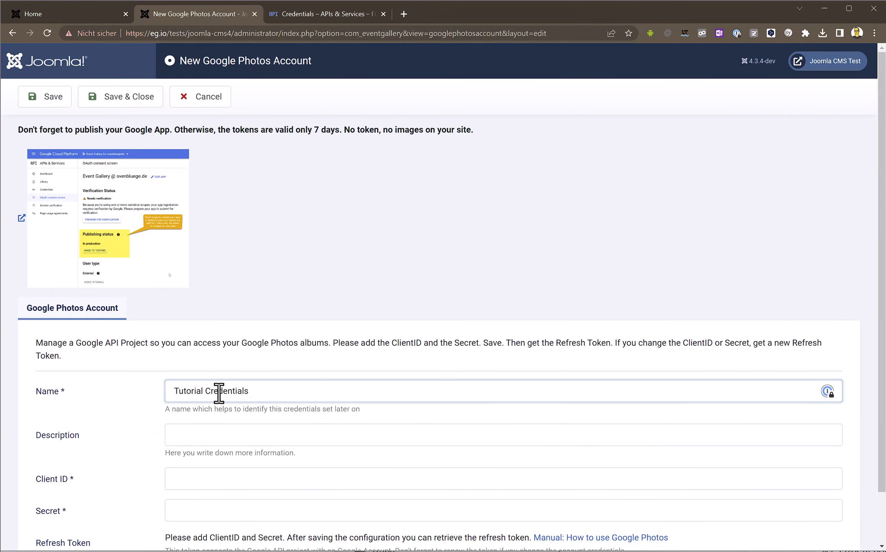
pyautogui.scroll(-1, 219, 390)
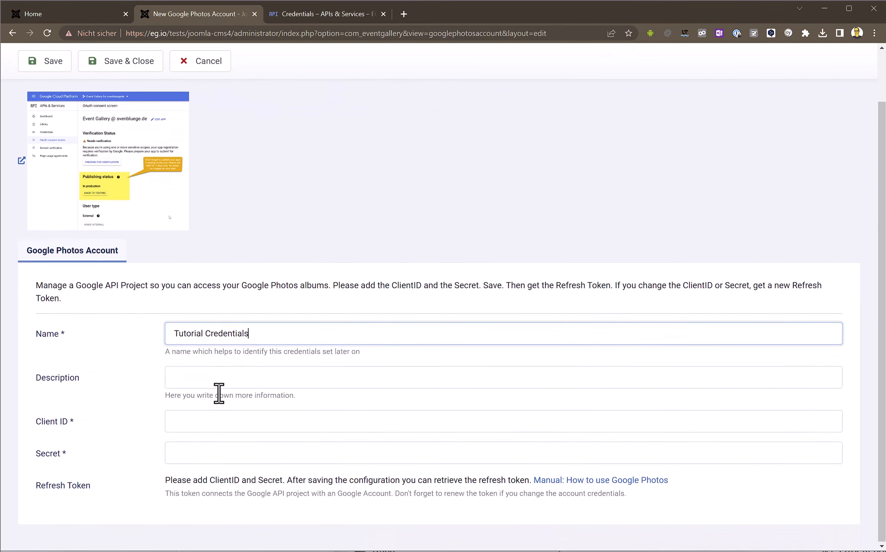
pyautogui.click(257, 422)
pyautogui.hotkey('ctrl', 'v')
pyautogui.press('Tab')
pyautogui.hotkey('ctrl', 'v')
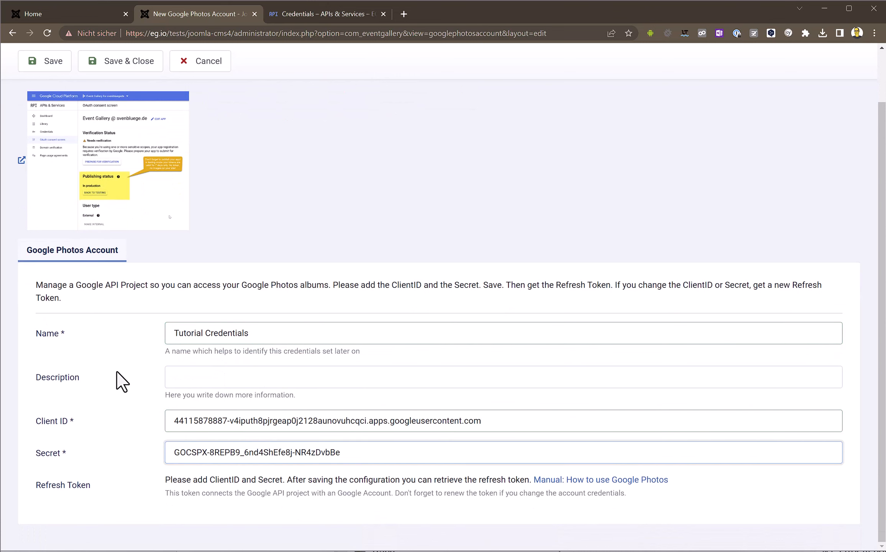
pyautogui.click(54, 62)
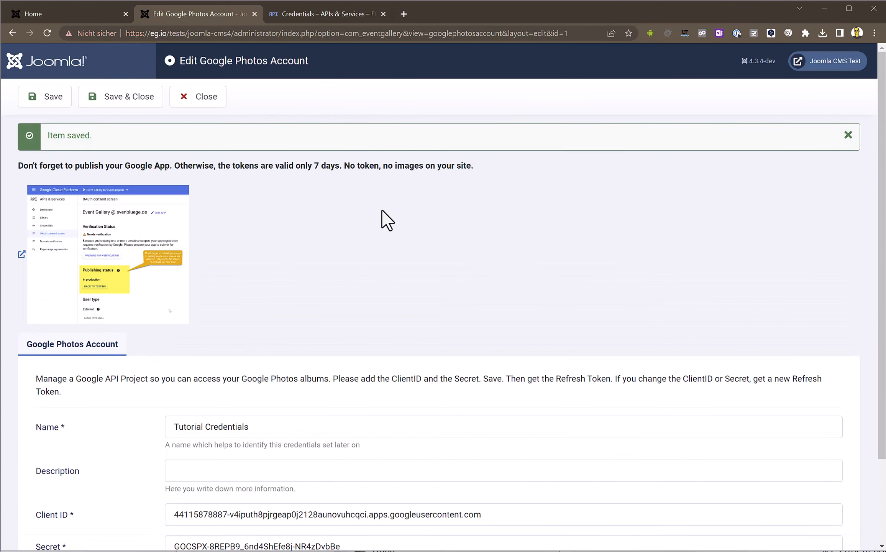
# - Request a refresh token and copy the redirect URL shown in the popup
pyautogui.scroll(-3, 381, 211)
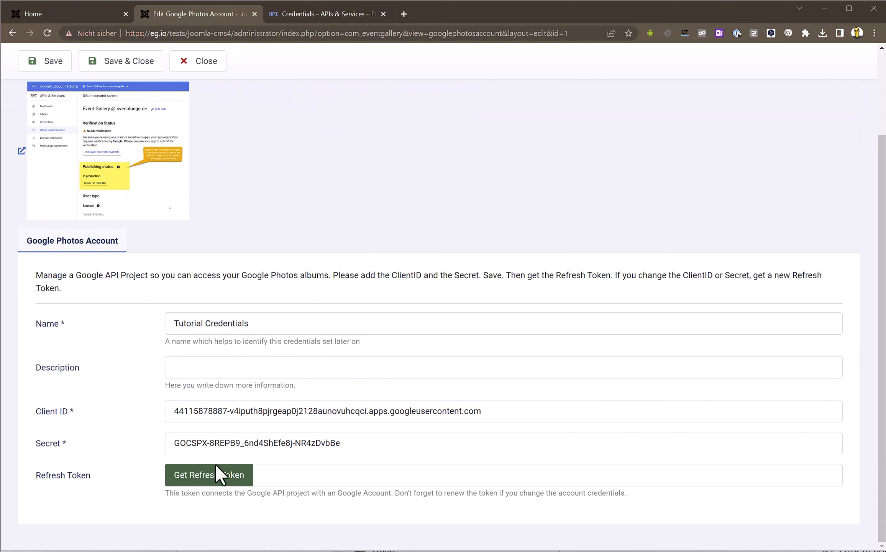
pyautogui.click(210, 483)
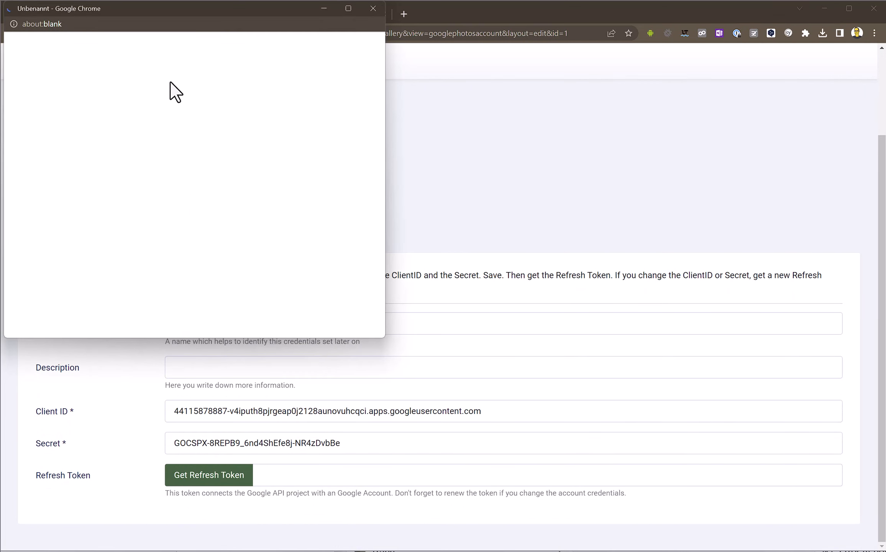
pyautogui.moveTo(141, 12); pyautogui.dragTo(416, 75)
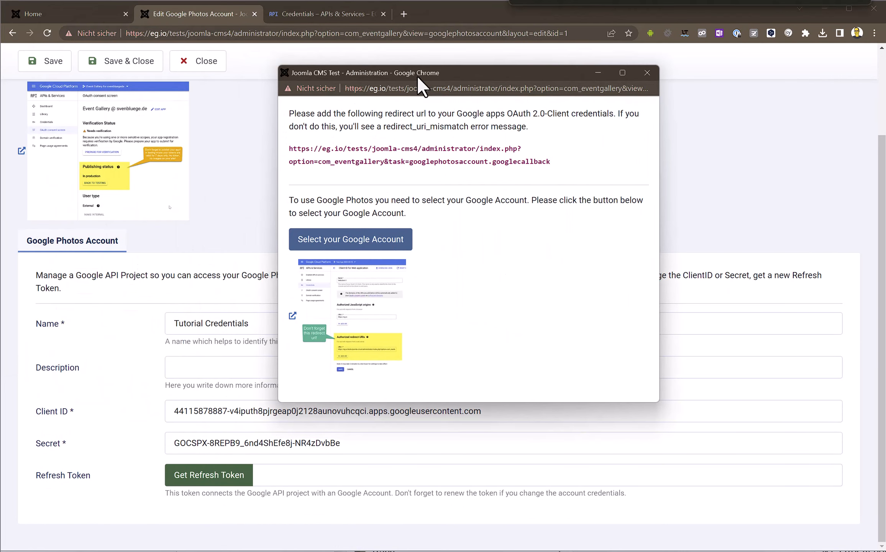
pyautogui.moveTo(290, 149); pyautogui.dragTo(552, 162)
pyautogui.rightClick(553, 169)
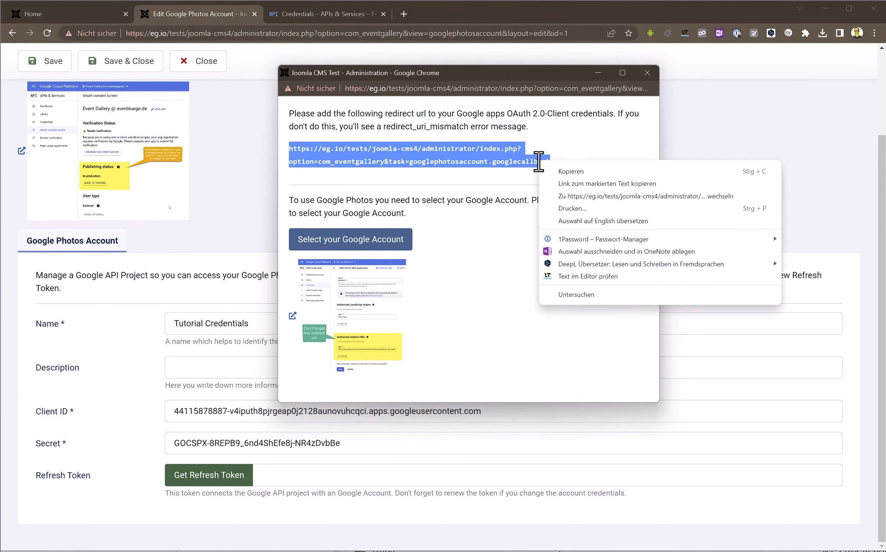
pyautogui.click(554, 171)
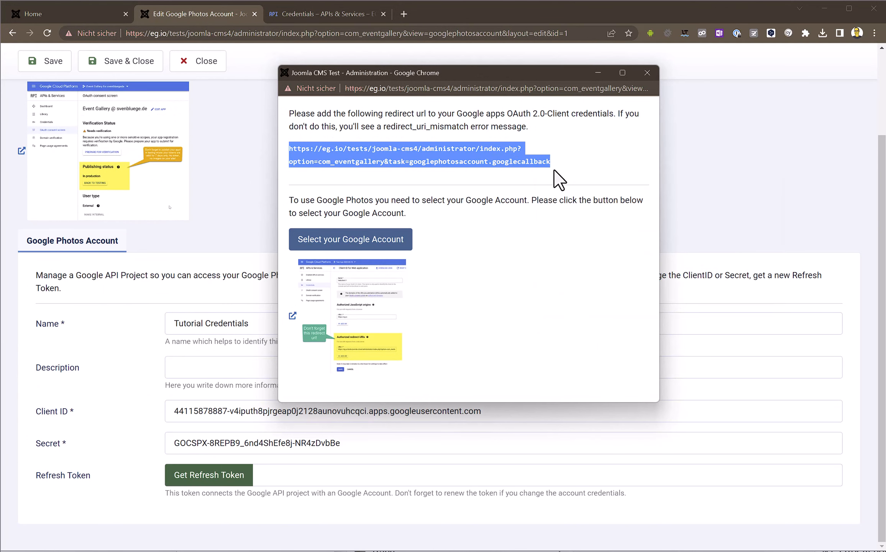
# - Add the copied Joomla callback URL as a redirect URI on Web client 1 and save
pyautogui.click(300, 18)
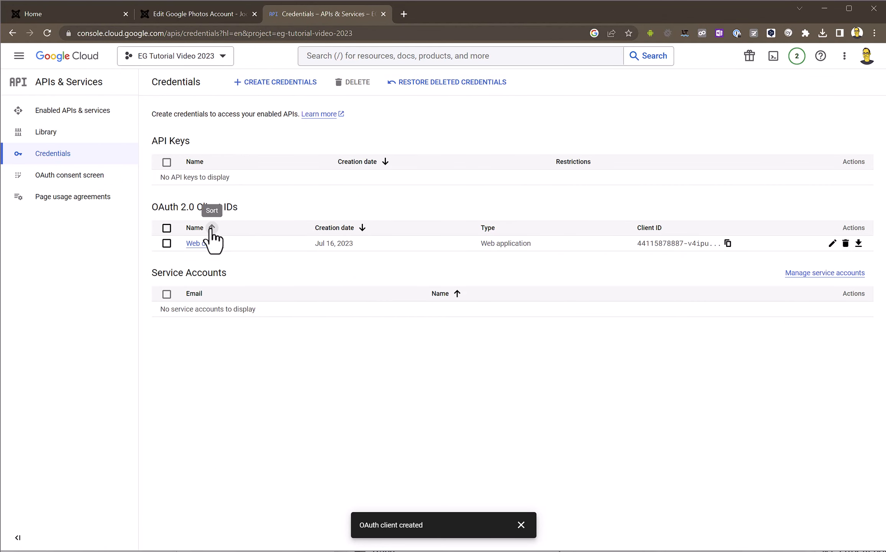
pyautogui.click(207, 244)
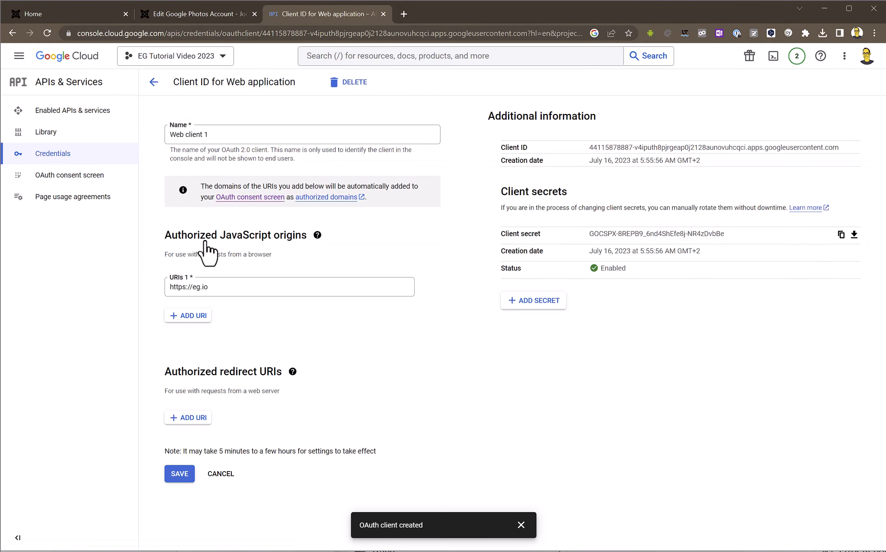
pyautogui.click(196, 417)
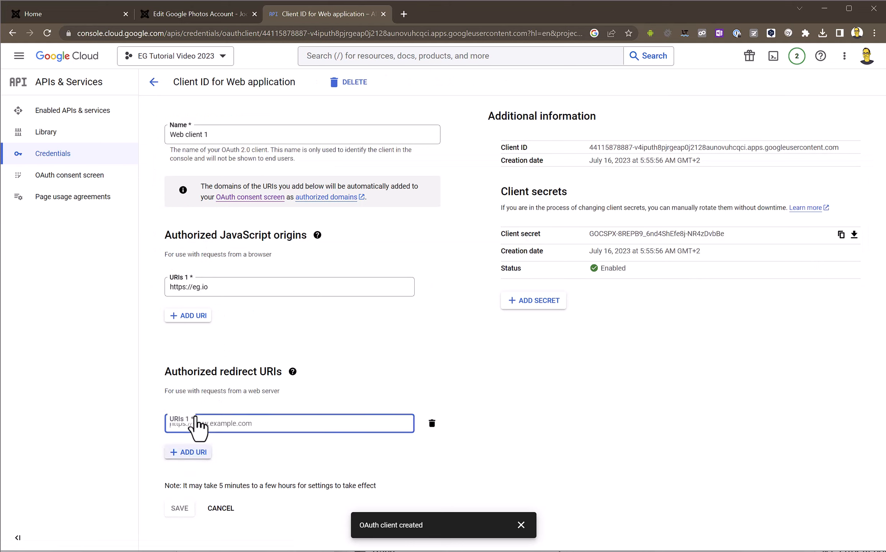
pyautogui.hotkey('ctrl', 'v')
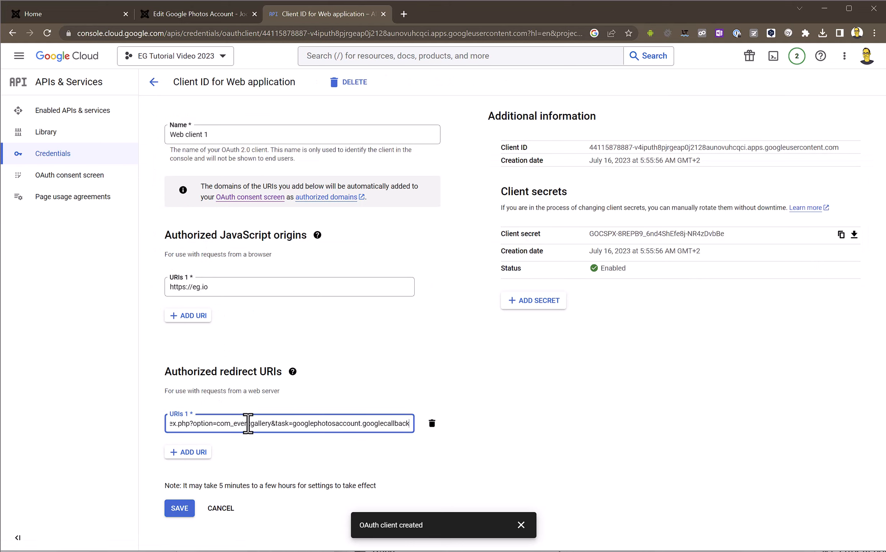
pyautogui.click(223, 477)
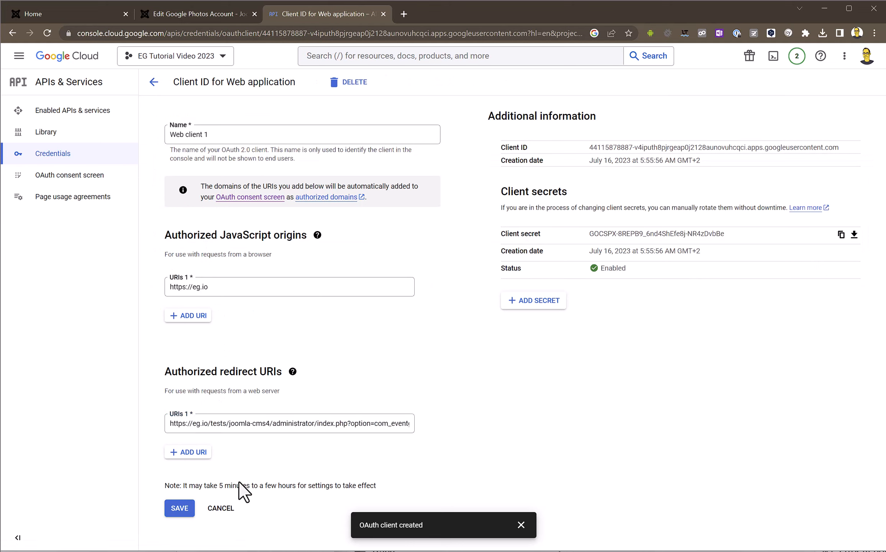
pyautogui.click(187, 508)
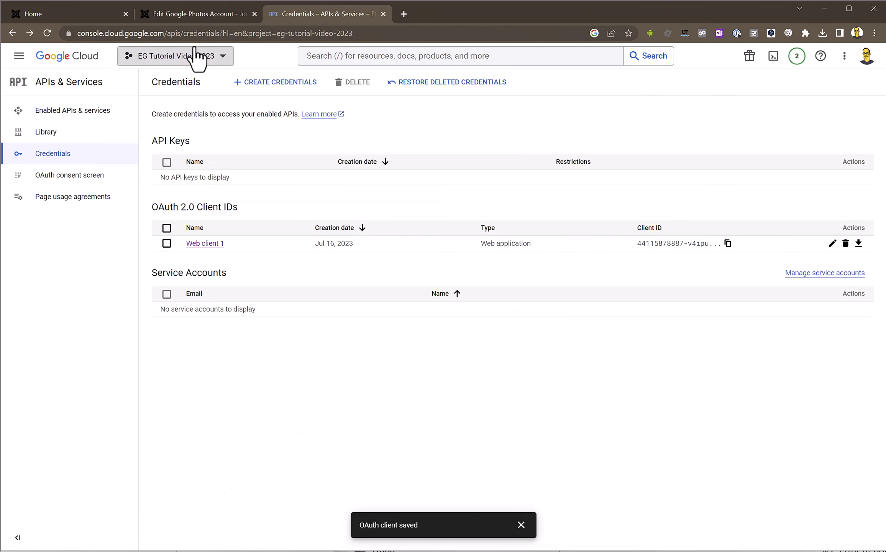
pyautogui.click(177, 13)
# - Sign in with the Google account and proceed past the unverified-app warning to eg.io
pyautogui.hotkey('alt', 'Tab')
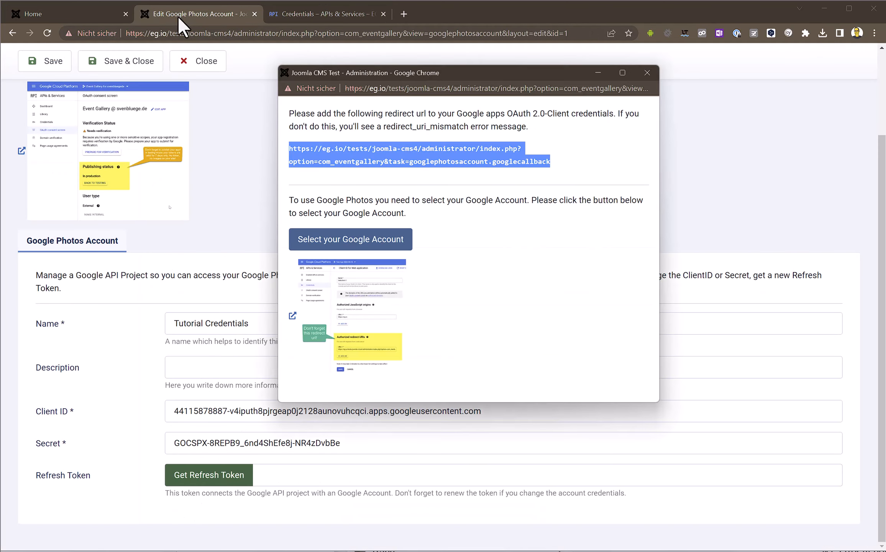
pyautogui.click(509, 184)
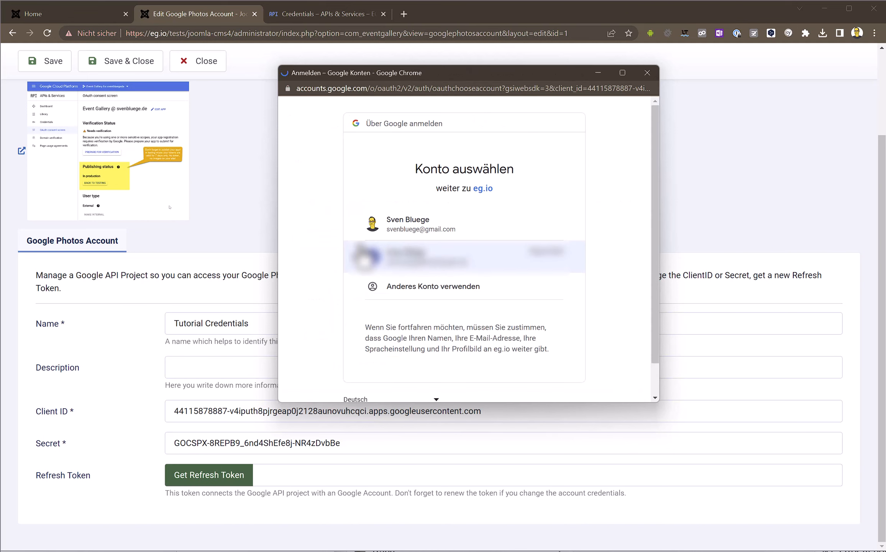
pyautogui.click(423, 233)
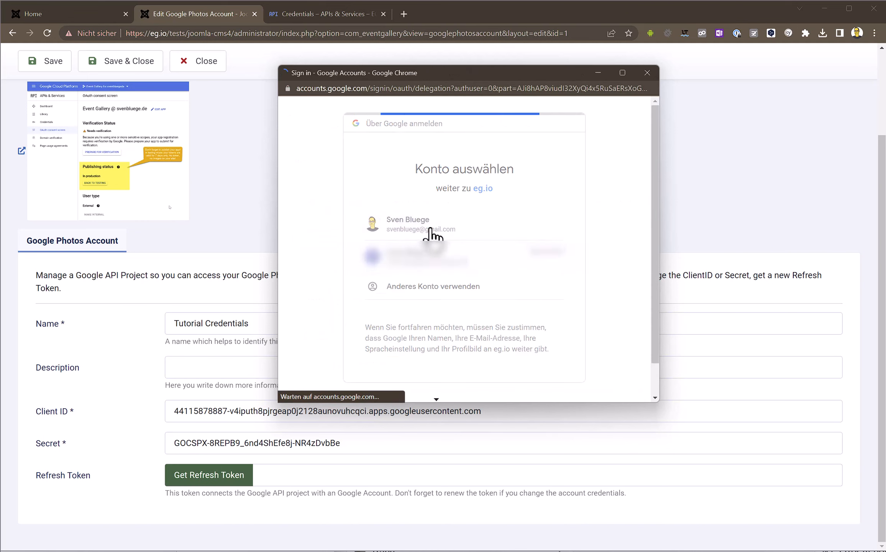
pyautogui.click(431, 245)
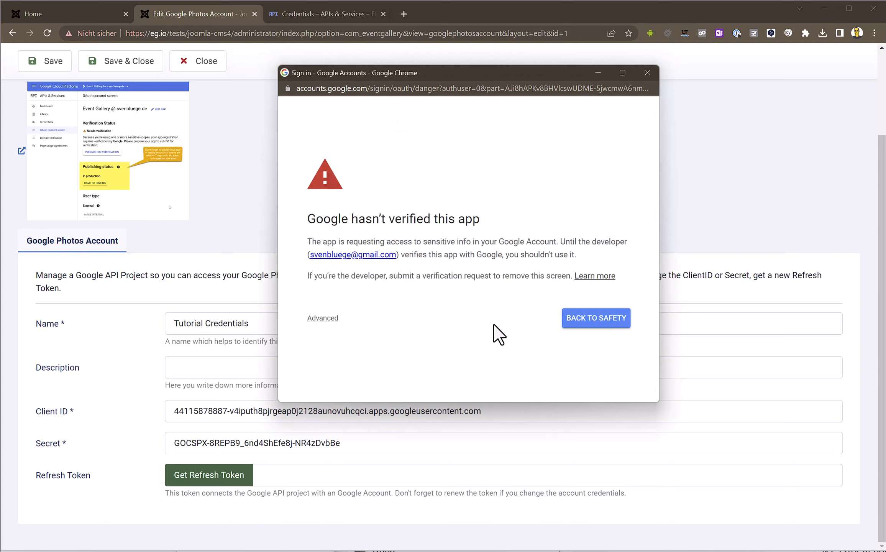
pyautogui.click(328, 319)
pyautogui.scroll(-1, 417, 307)
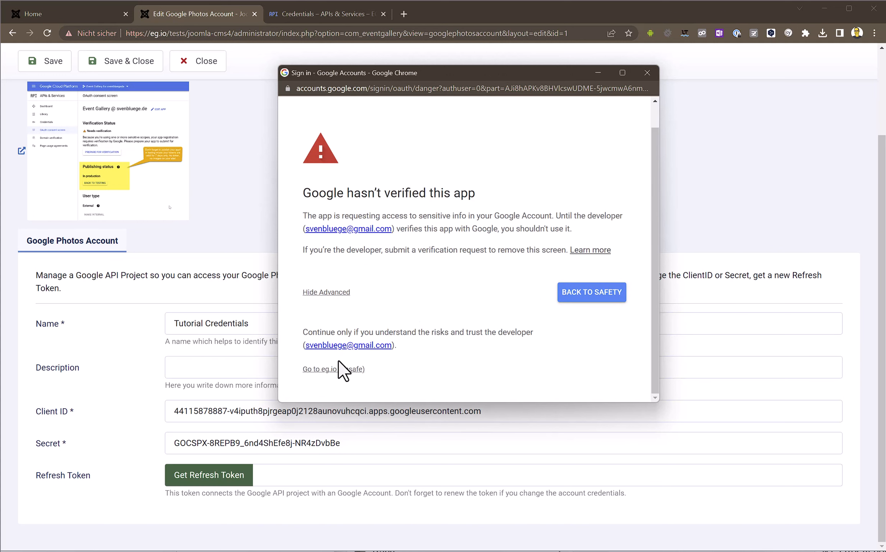
pyautogui.click(331, 370)
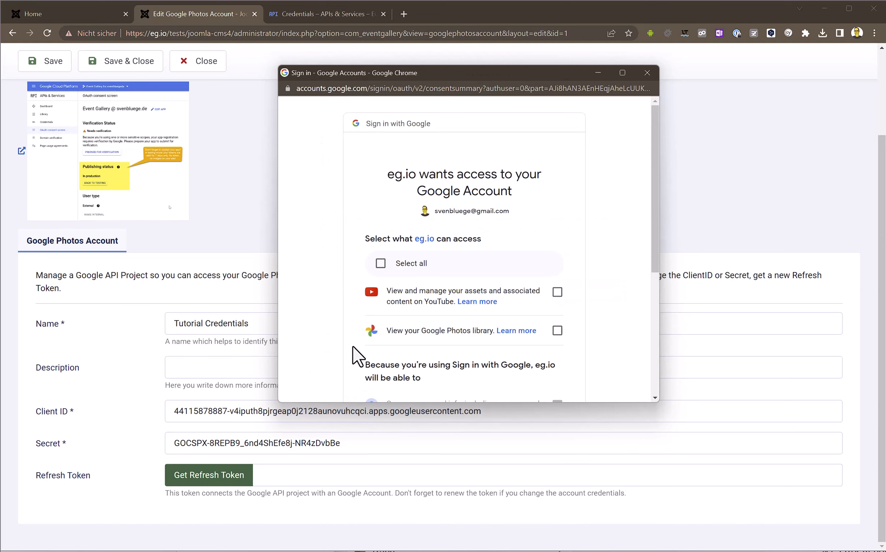
# - Grant the YouTube and Google Photos library permissions, then save the Joomla account
pyautogui.click(557, 292)
pyautogui.click(557, 330)
pyautogui.scroll(-5, 582, 311)
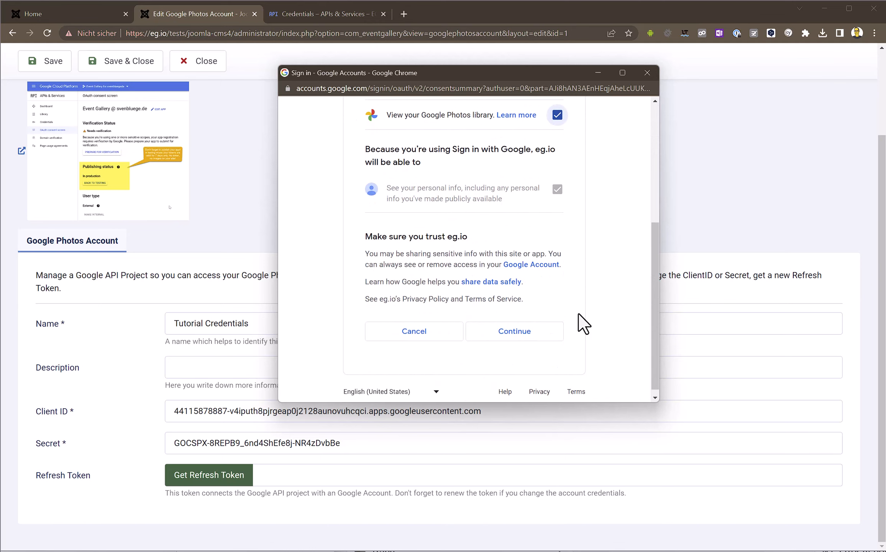
pyautogui.click(520, 333)
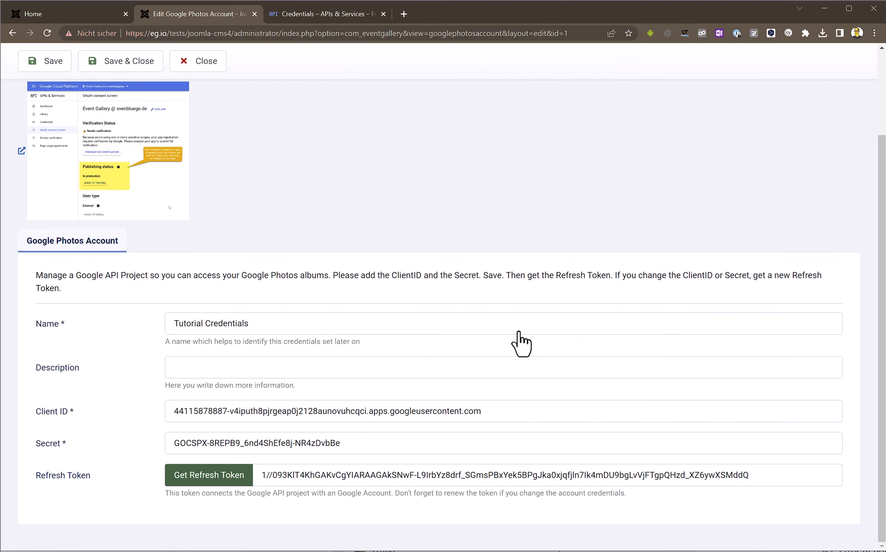
pyautogui.click(45, 61)
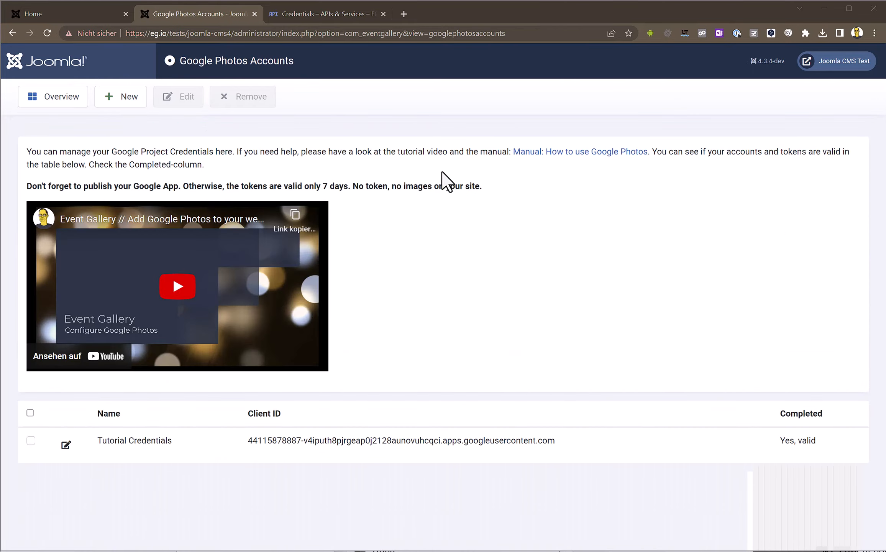
# - Start a new event with Google Photos as image source and album 'Mala - Luftbilder neue Halle'
pyautogui.click(42, 101)
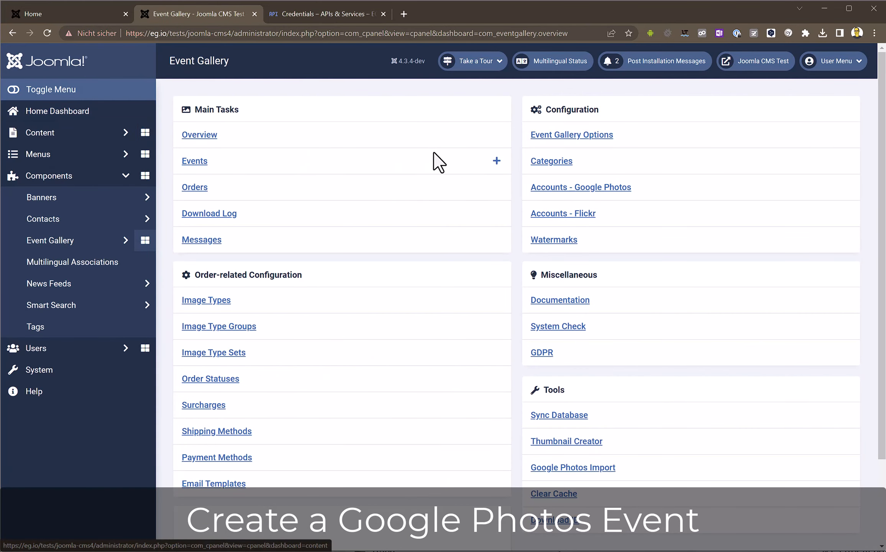
pyautogui.click(498, 160)
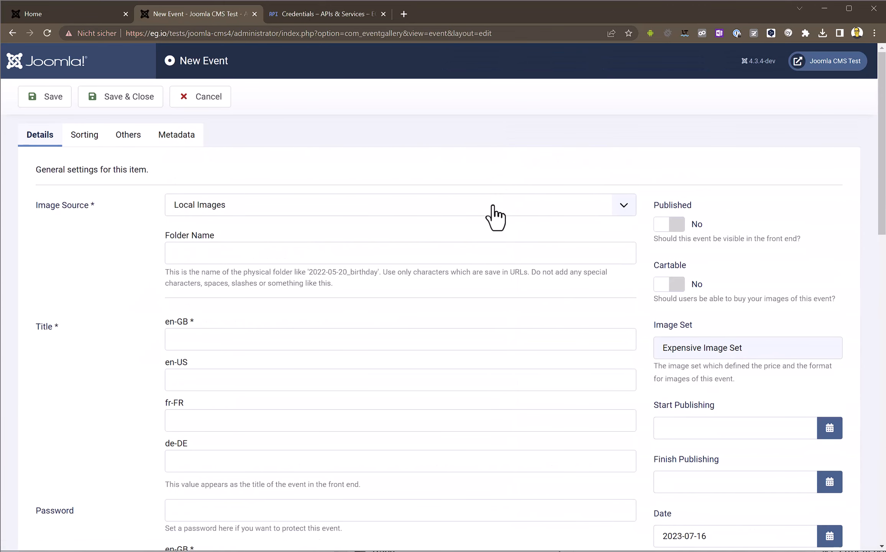
pyautogui.click(493, 207)
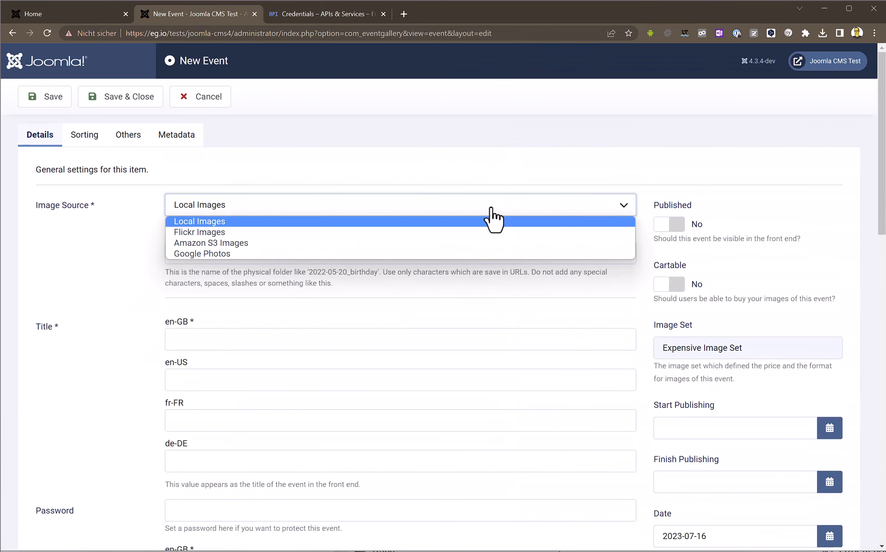
pyautogui.click(480, 253)
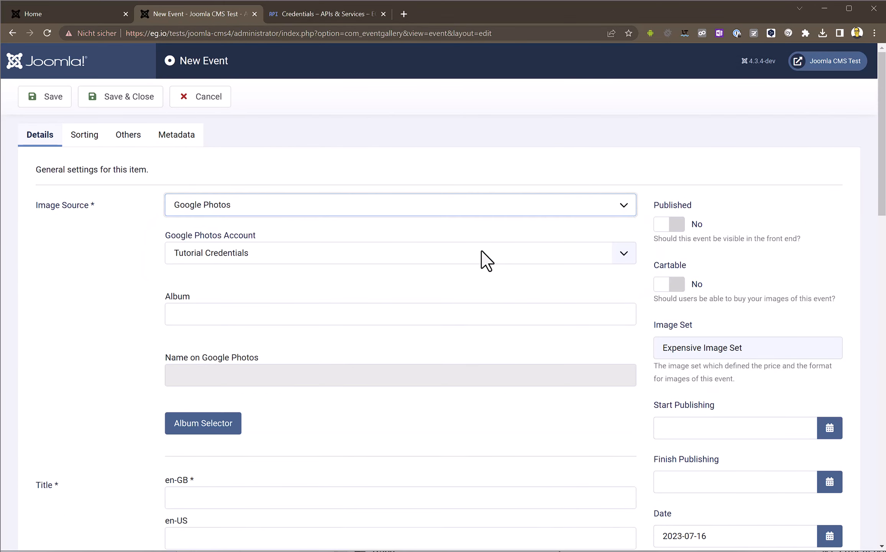
pyautogui.click(220, 433)
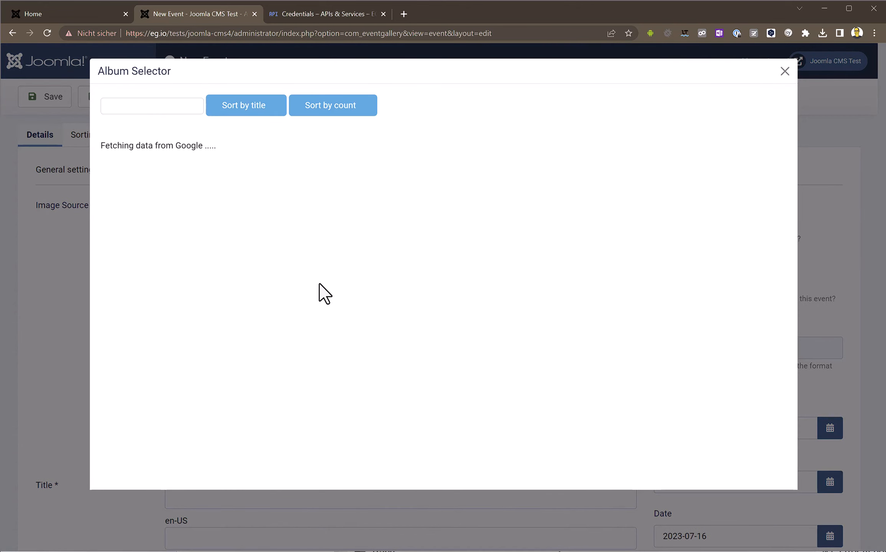
pyautogui.scroll(-8, 319, 283)
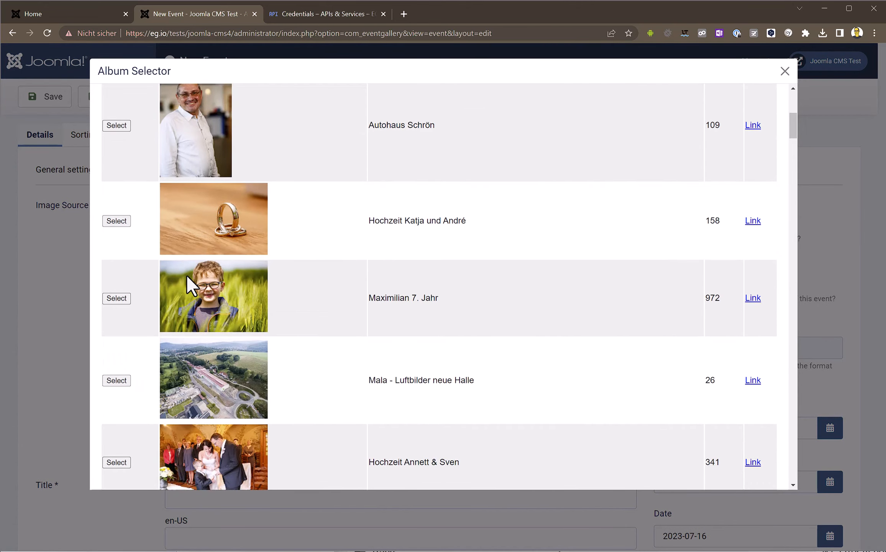
pyautogui.scroll(-6, 186, 272)
pyautogui.scroll(1, 186, 269)
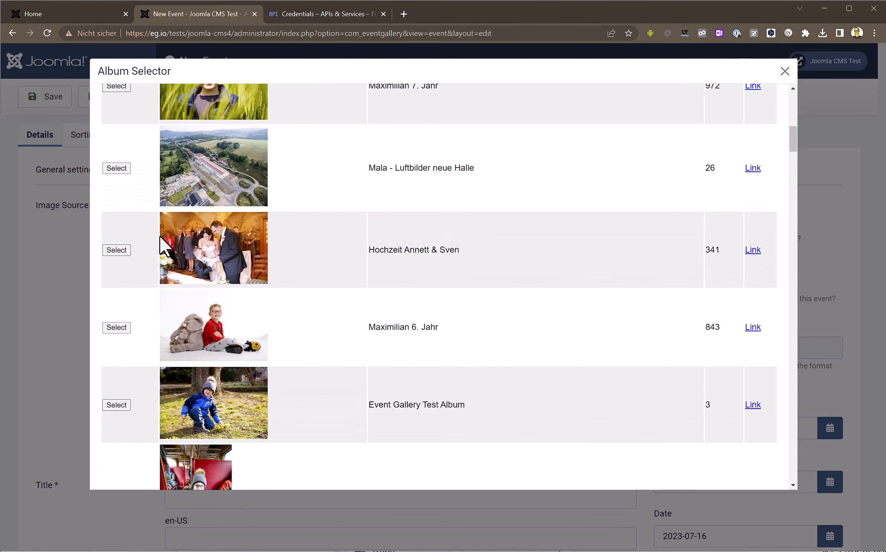
pyautogui.click(115, 169)
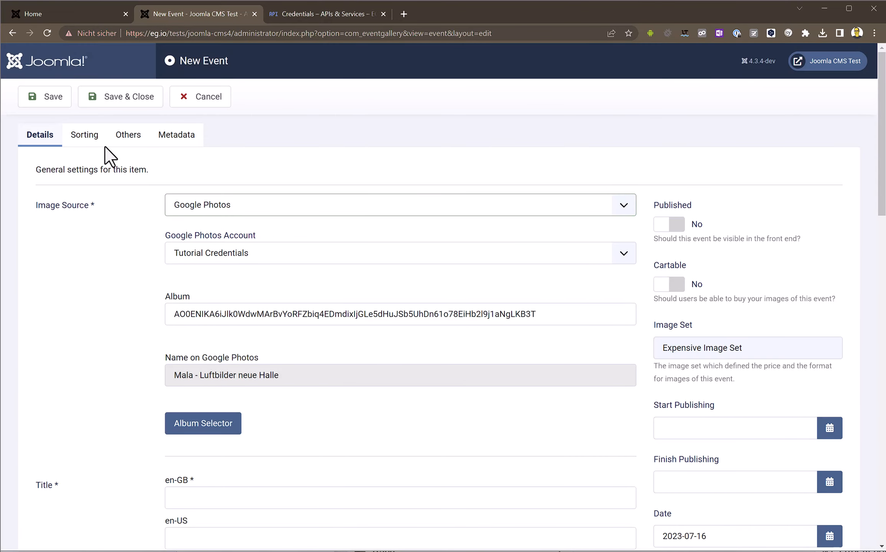
# - Title the event 'Test Album', save and close it, and publish it
pyautogui.click(54, 100)
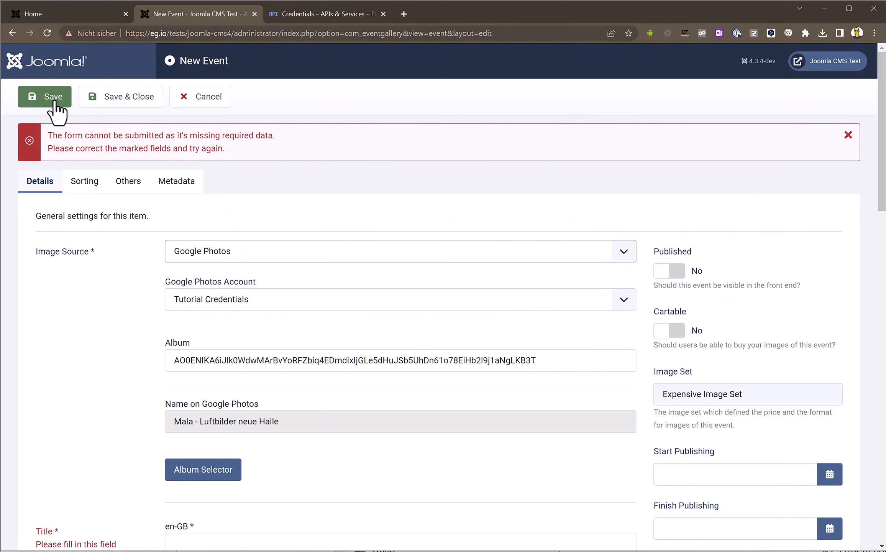
pyautogui.scroll(-3, 95, 267)
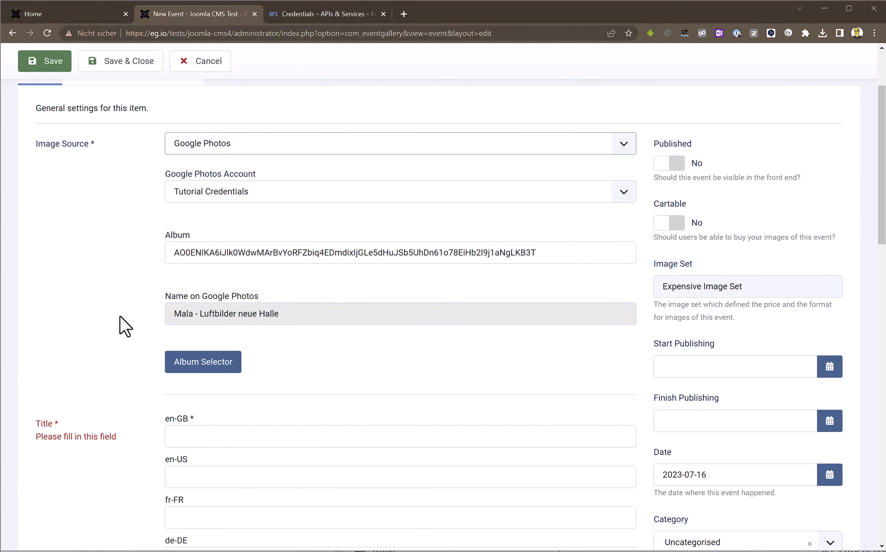
pyautogui.click(226, 440)
pyautogui.write('Test Album')
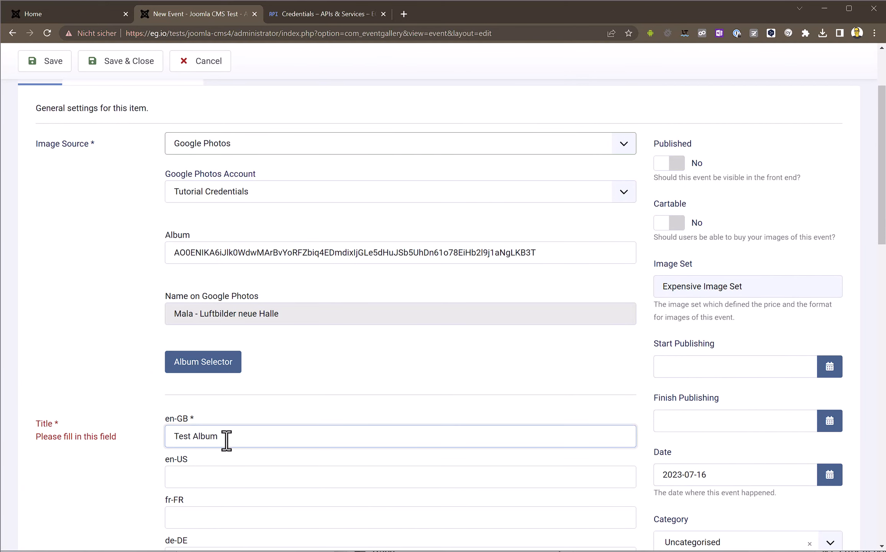
pyautogui.click(96, 64)
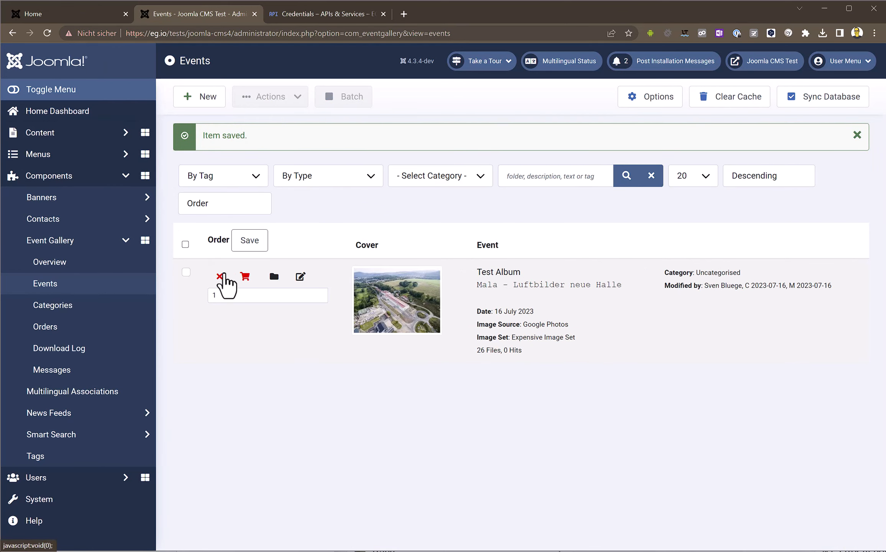
pyautogui.click(223, 276)
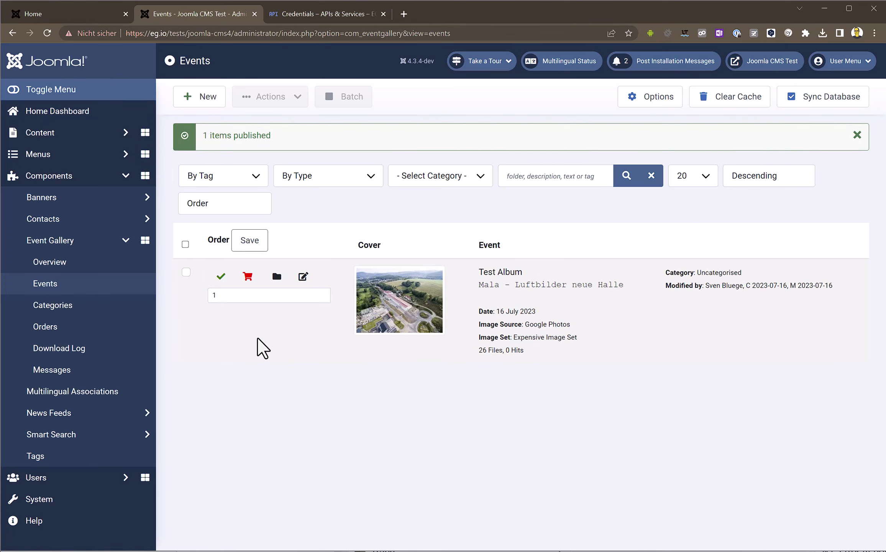
# - Reload the front-end home page, open the Test Album event, and enlarge its first aerial photo
pyautogui.click(63, 14)
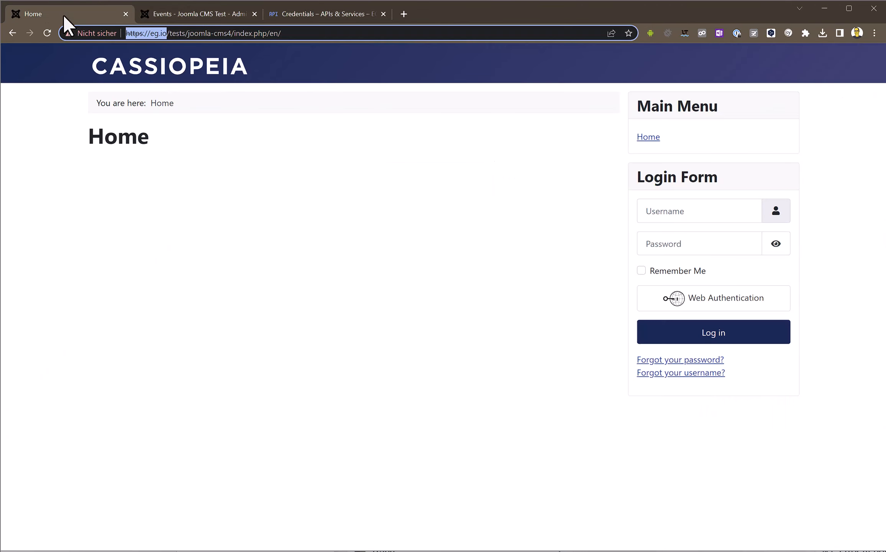
pyautogui.click(46, 33)
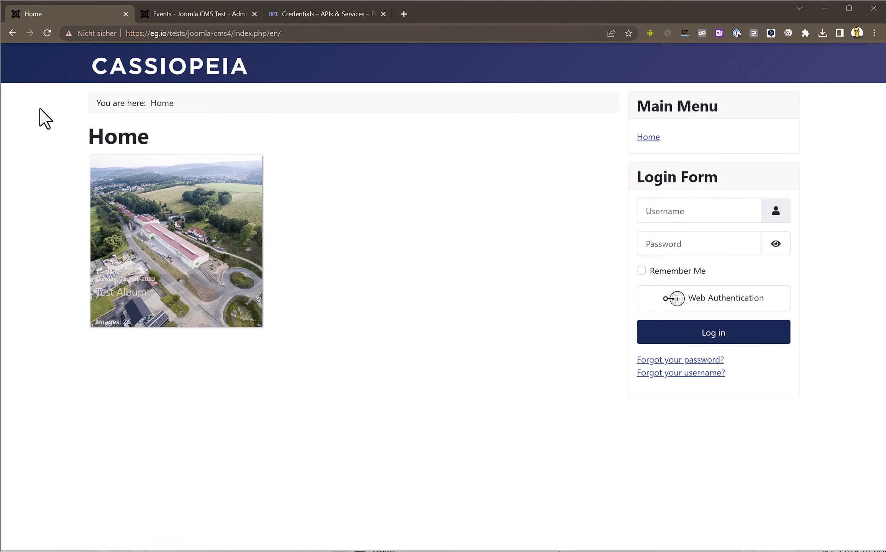
pyautogui.click(178, 222)
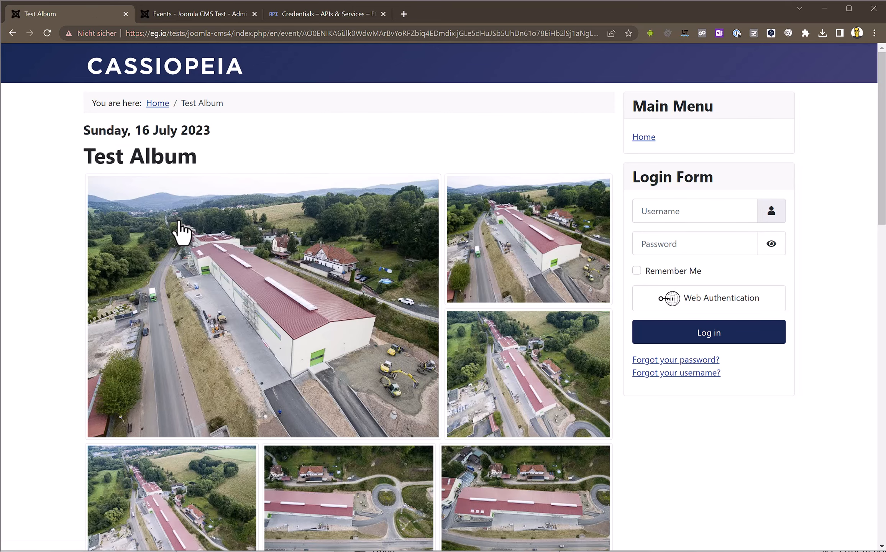
pyautogui.click(288, 324)
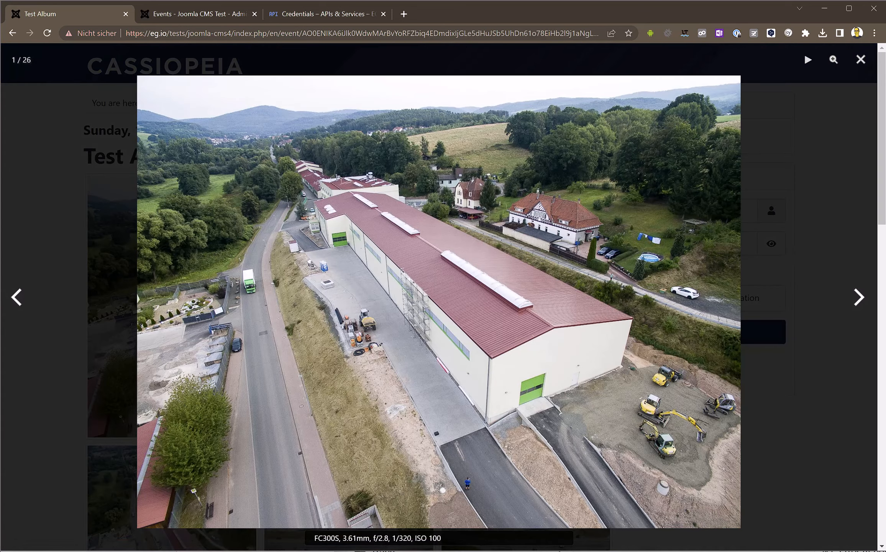